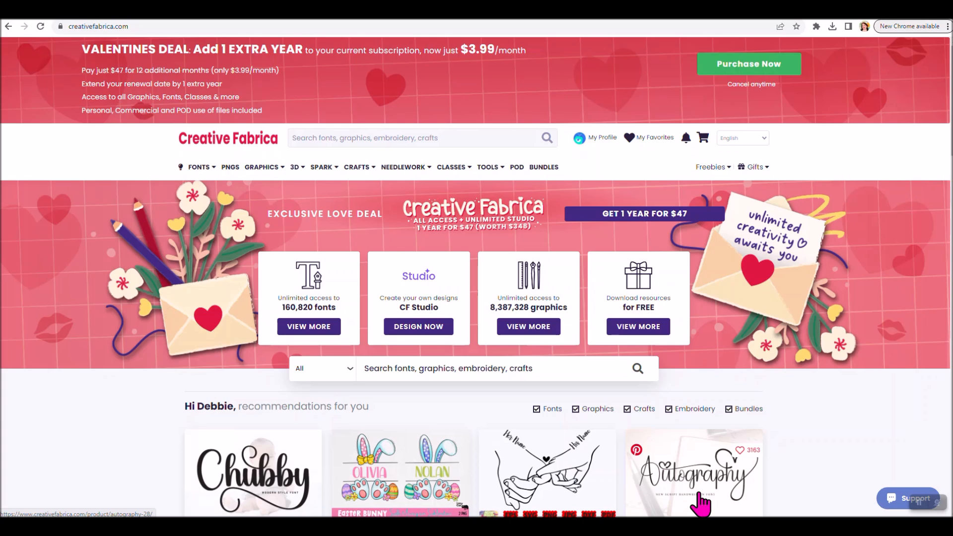
# Examine the home page's recommendations and category lists, then the Studio landing page
pyautogui.scroll(-5, 653, 451)
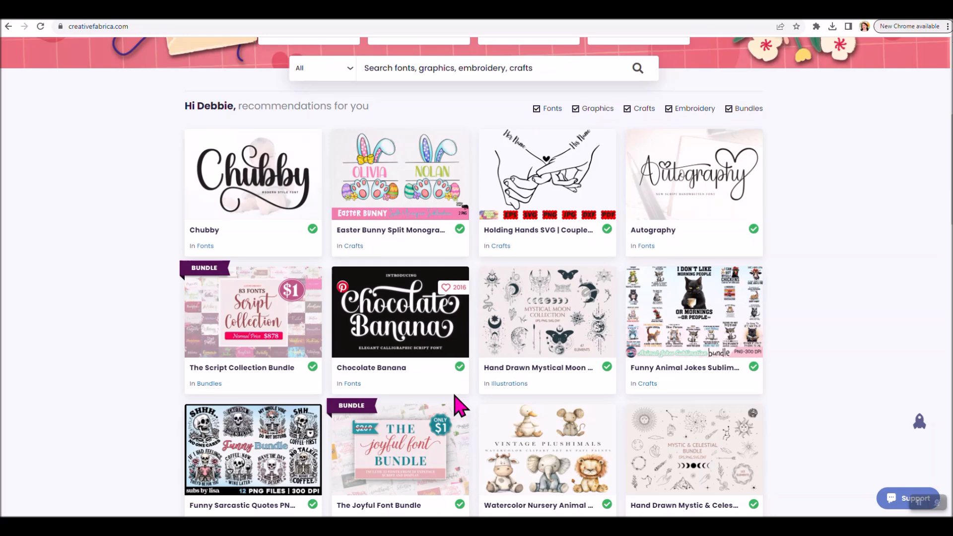
pyautogui.scroll(6, 460, 406)
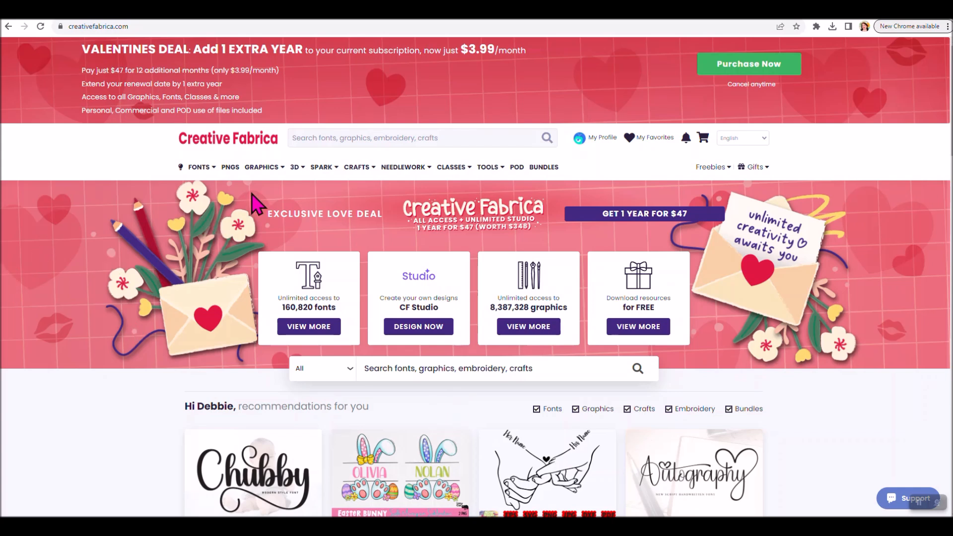
pyautogui.moveTo(253, 181)
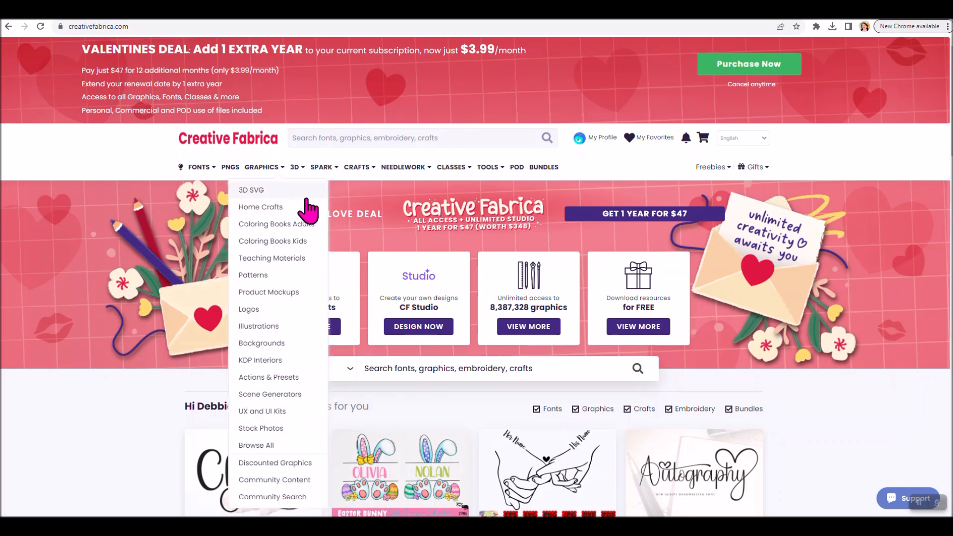
pyautogui.moveTo(365, 172)
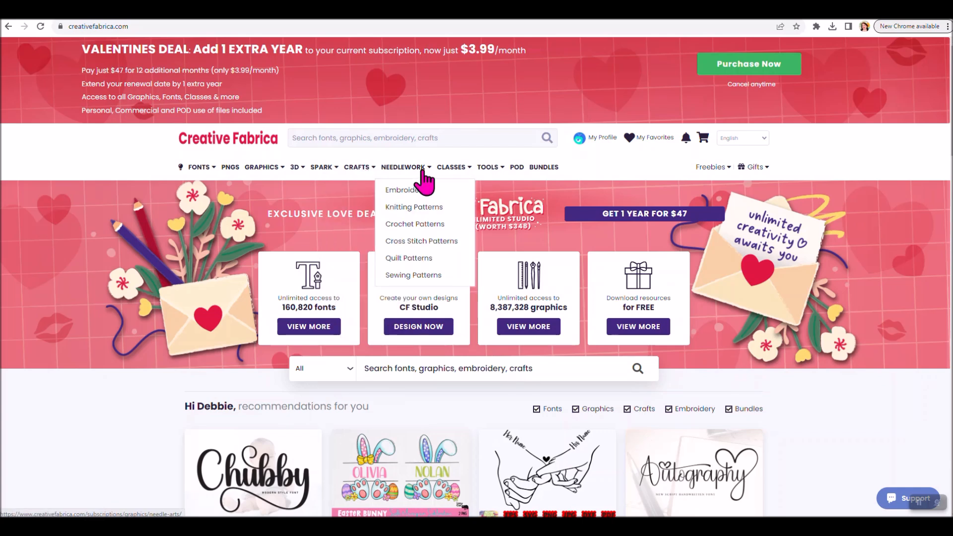
pyautogui.moveTo(481, 172)
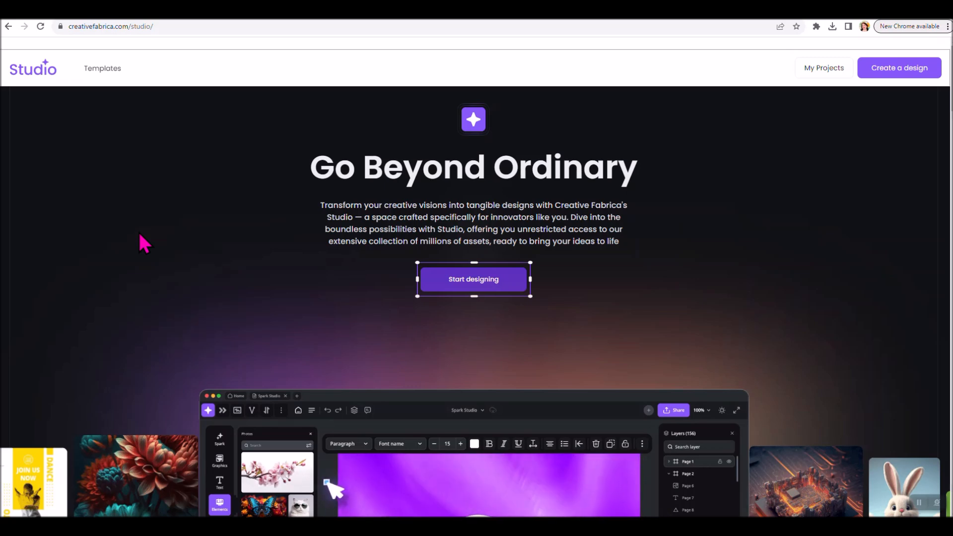
pyautogui.scroll(-3, 738, 191)
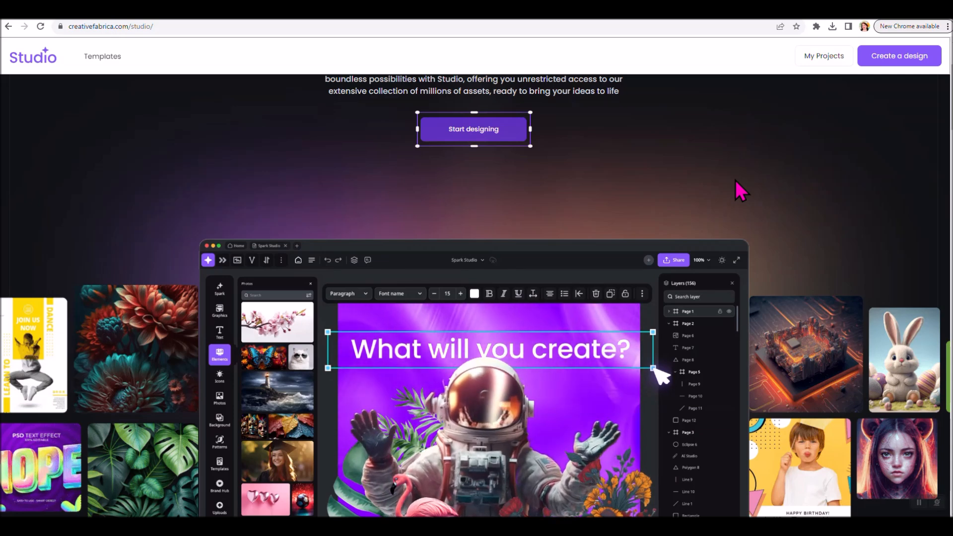
pyautogui.scroll(2, 776, 175)
pyautogui.scroll(1, 780, 186)
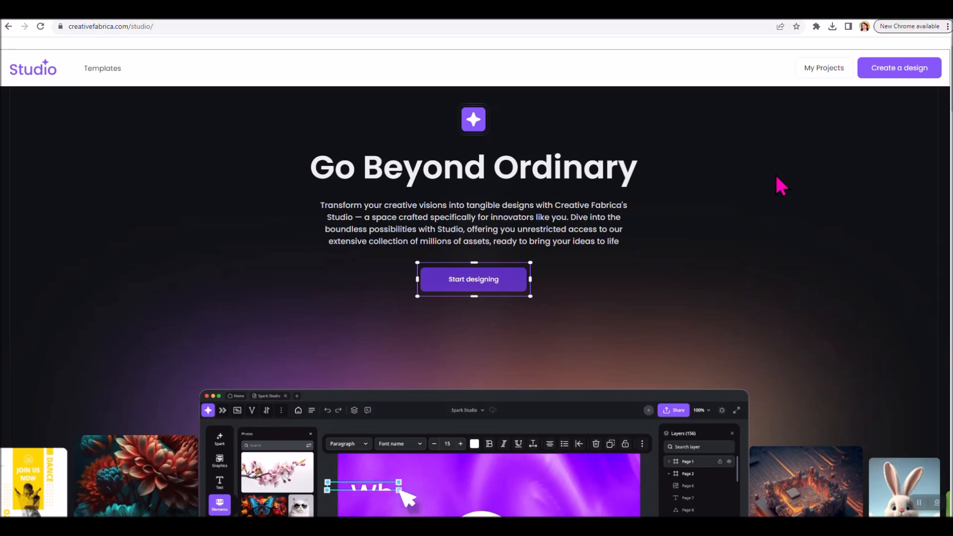
# Start a new design in Studio and look through the Print and Craft Products size presets
pyautogui.click(471, 281)
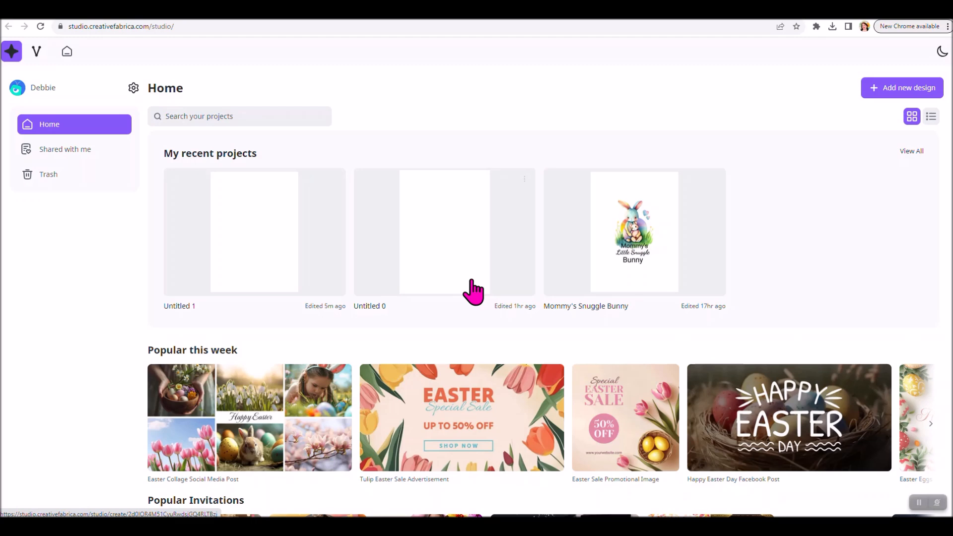
pyautogui.click(899, 91)
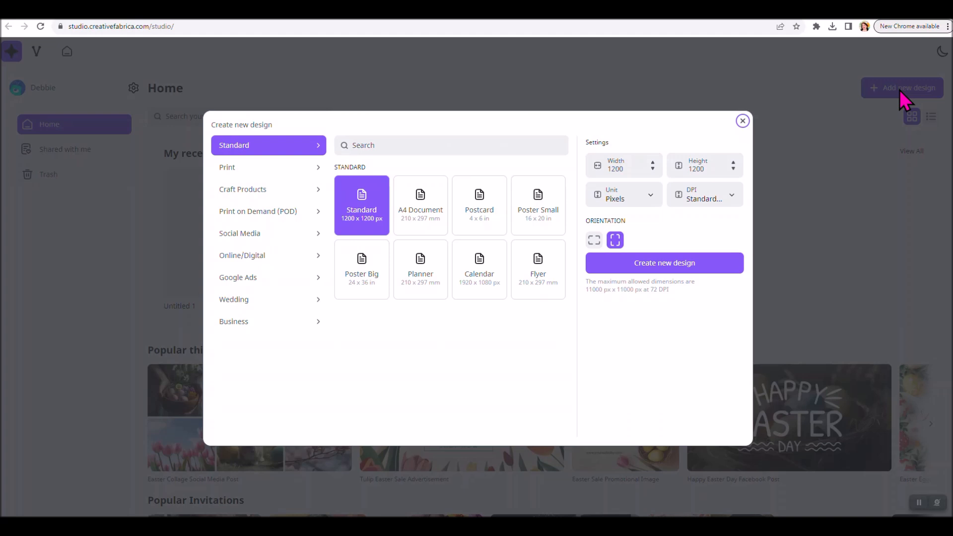
pyautogui.click(282, 171)
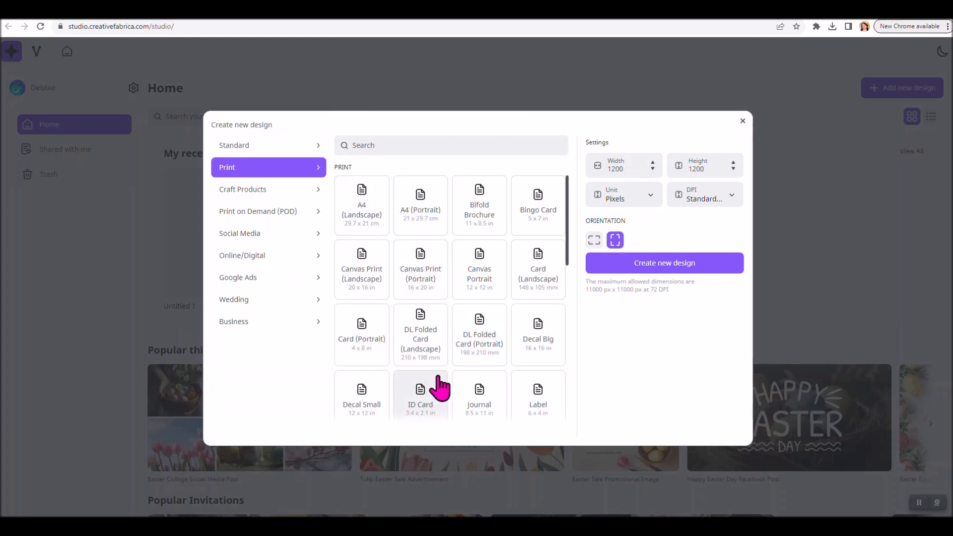
pyautogui.click(276, 194)
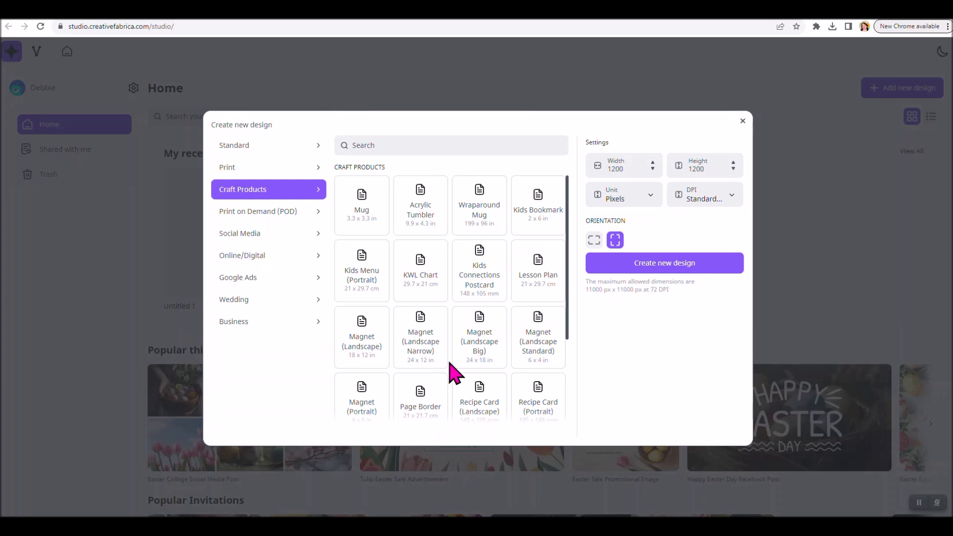
pyautogui.scroll(-3, 453, 373)
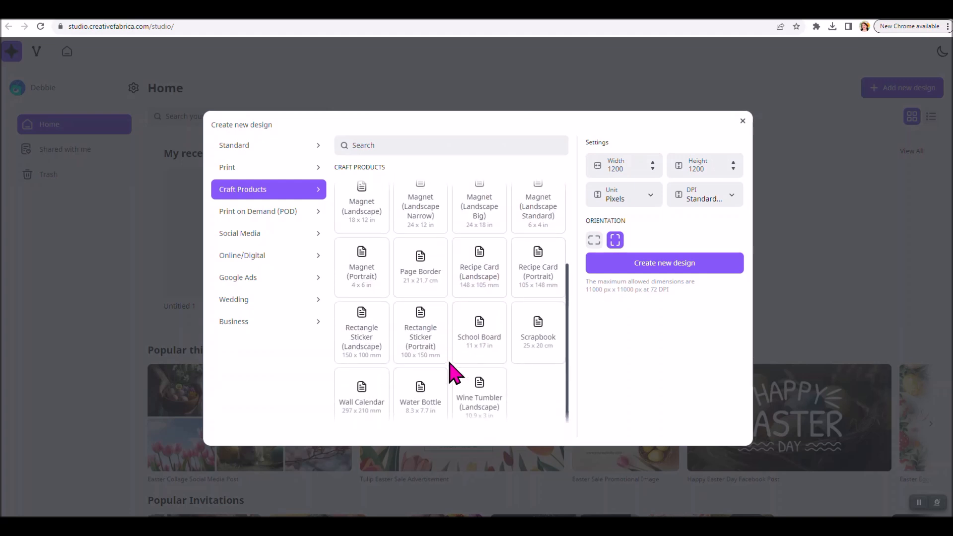
pyautogui.scroll(3, 453, 374)
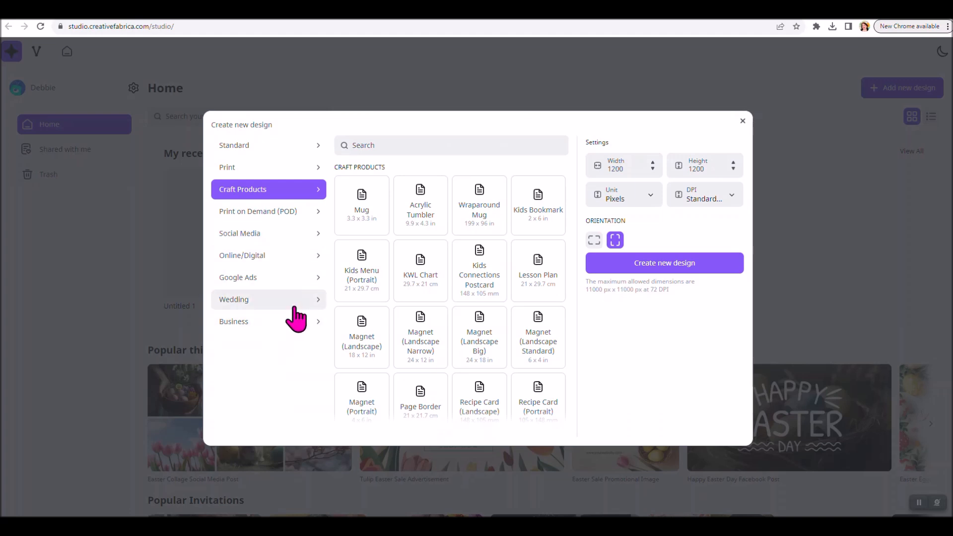
# Return to the Standard presets and set a custom size of 8 inches wide by 11 inches high
pyautogui.click(232, 146)
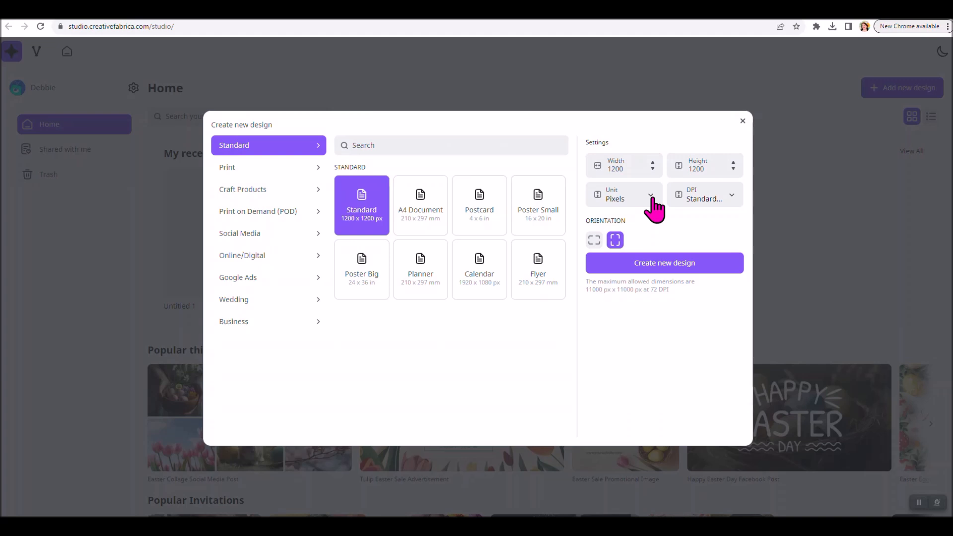
pyautogui.click(651, 197)
pyautogui.click(616, 217)
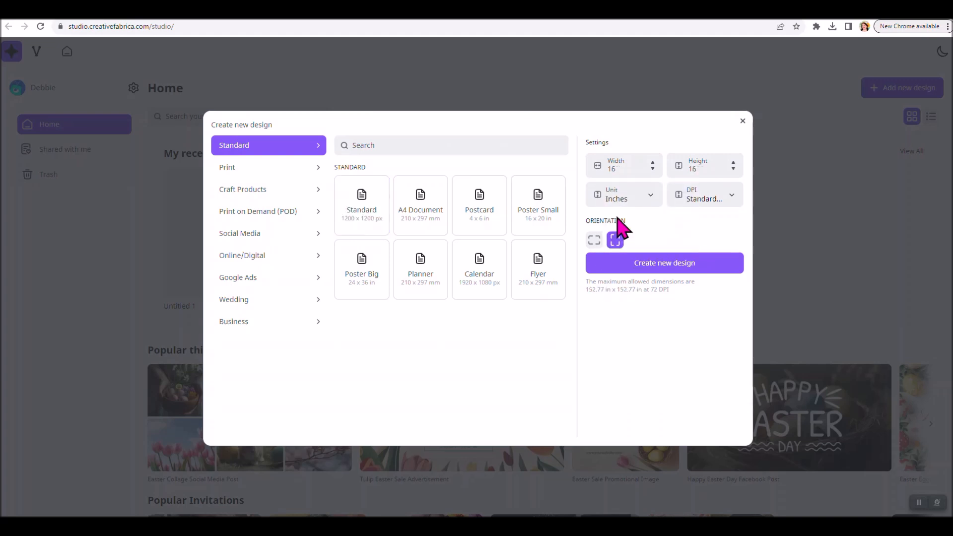
pyautogui.click(653, 170)
pyautogui.click(653, 170)
pyautogui.click(653, 170)
pyautogui.click(733, 169)
pyautogui.click(733, 169)
pyautogui.click(733, 170)
# Set the resolution to Print (300 DPI) and create the new design
pyautogui.click(733, 199)
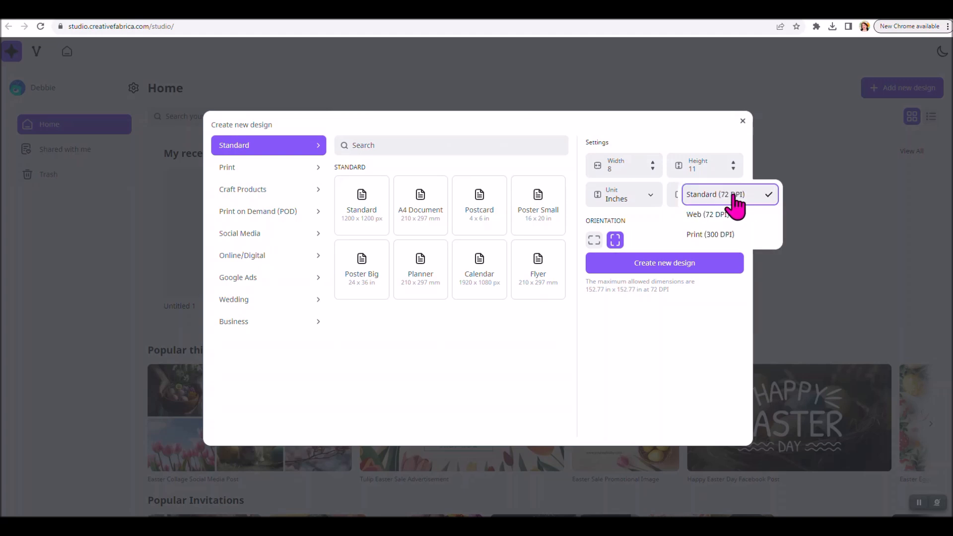
pyautogui.click(718, 241)
pyautogui.click(662, 266)
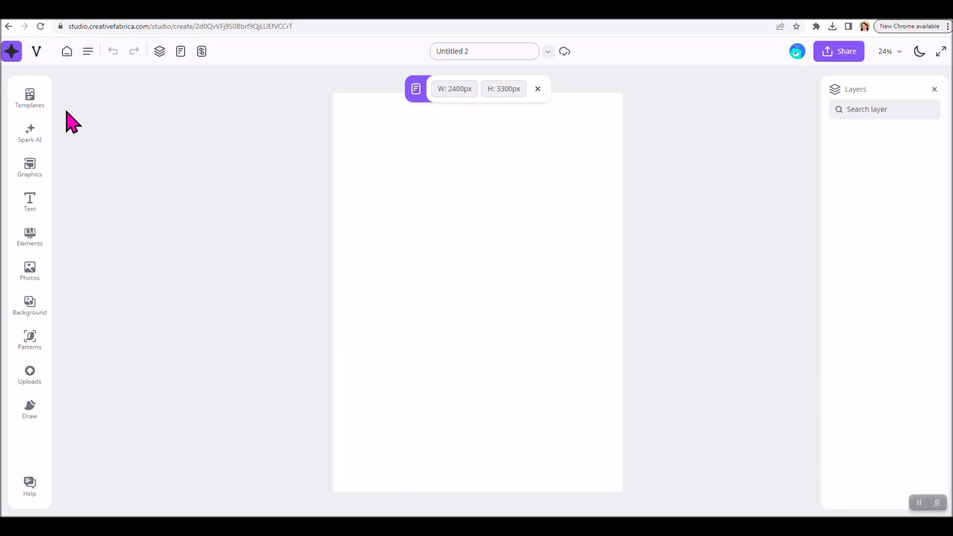
# View the templates, search the graphics library for "bunny" and browse the results
pyautogui.click(30, 102)
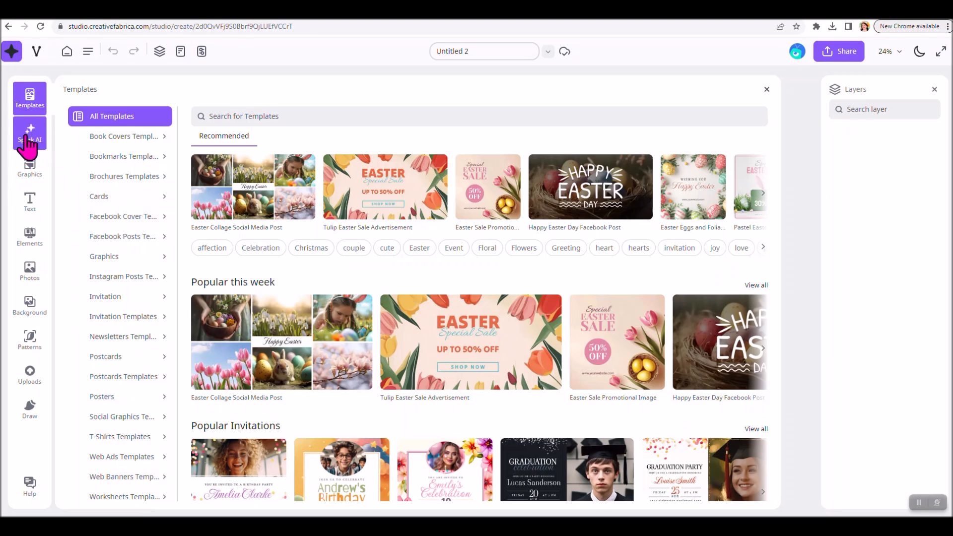
pyautogui.click(31, 171)
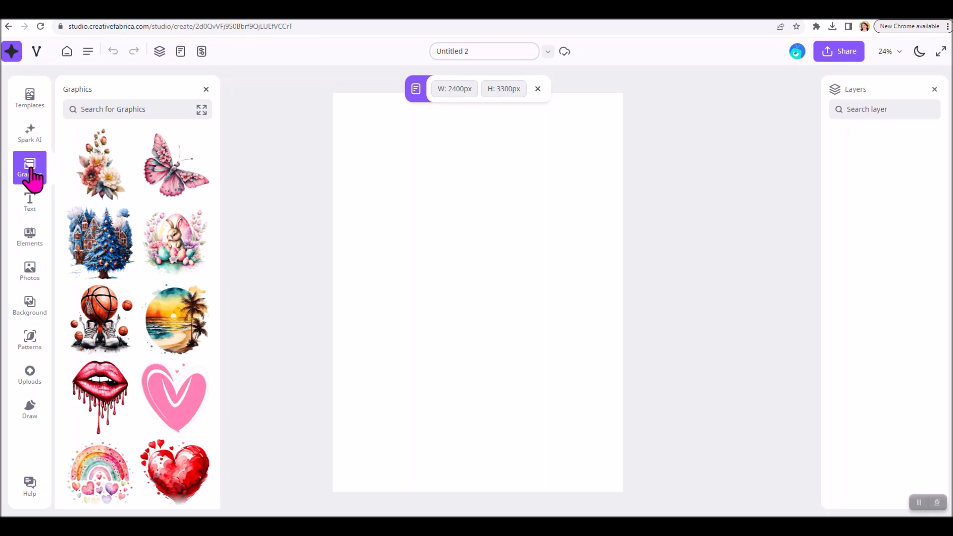
pyautogui.click(128, 107)
pyautogui.write('bunny')
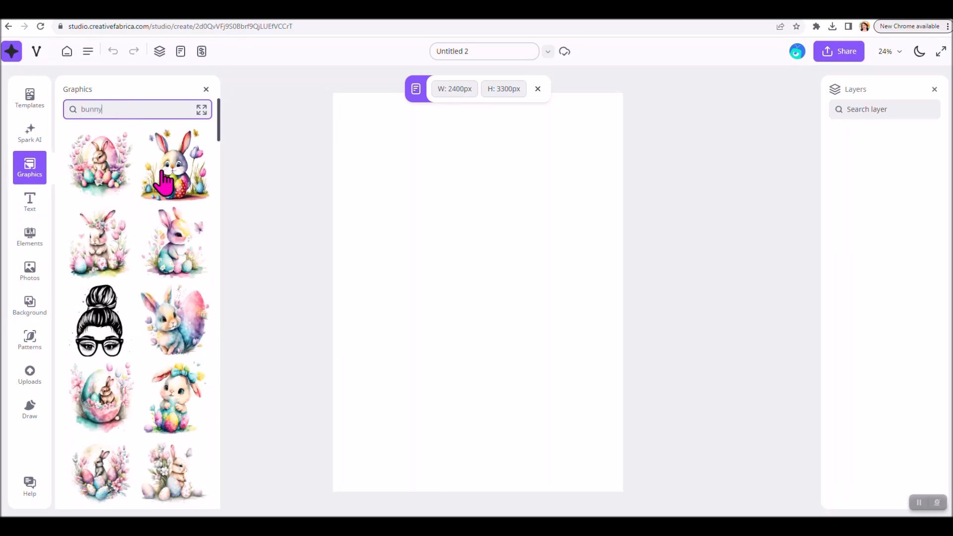
pyautogui.scroll(-4, 169, 208)
pyautogui.scroll(-10, 163, 293)
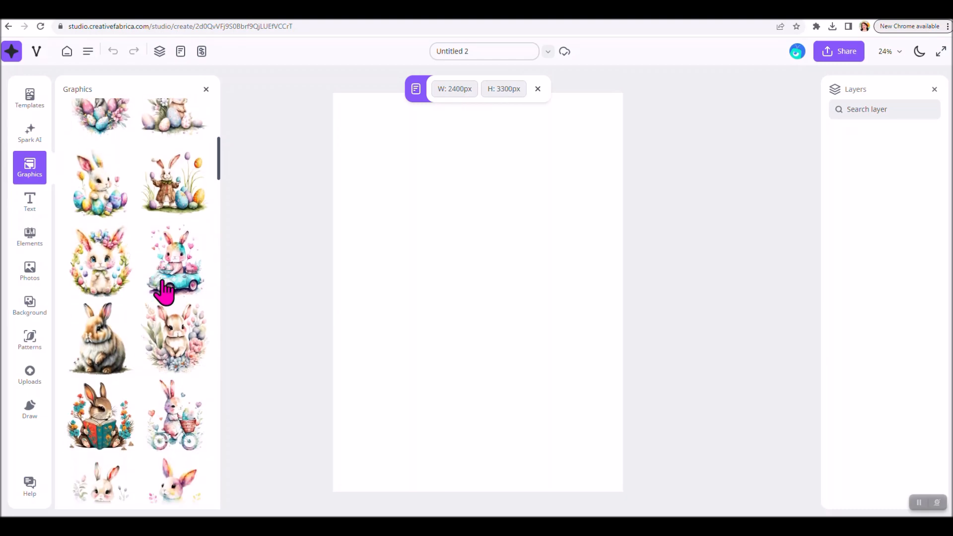
pyautogui.scroll(-3, 163, 293)
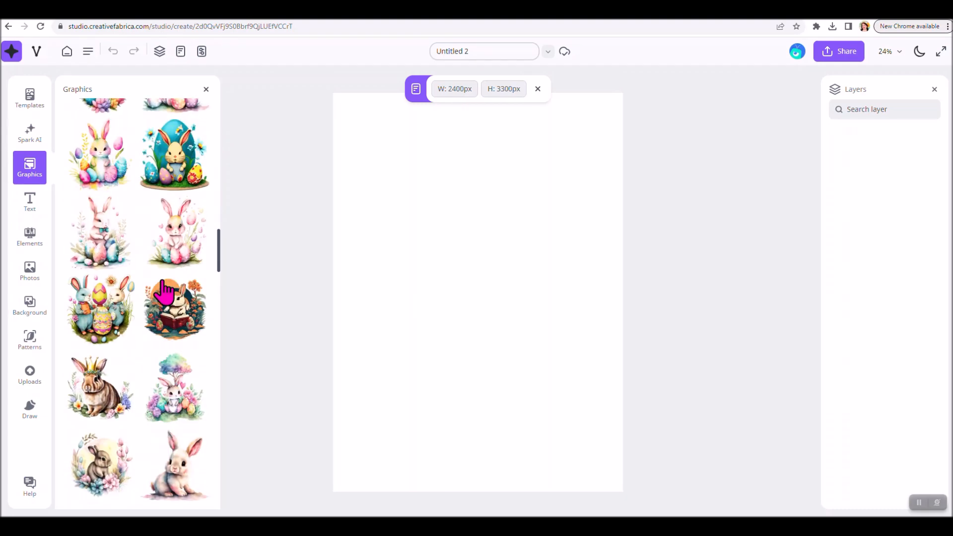
pyautogui.scroll(-3, 163, 293)
pyautogui.scroll(3, 164, 293)
pyautogui.scroll(15, 163, 293)
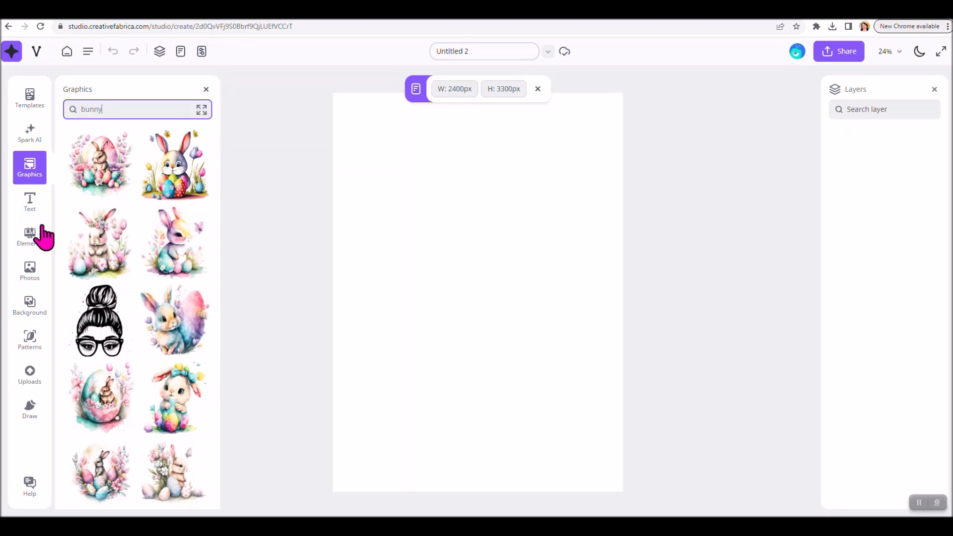
# Look through the Text, Elements, Photos, Background, Patterns, Uploads and Draw resources
pyautogui.click(30, 201)
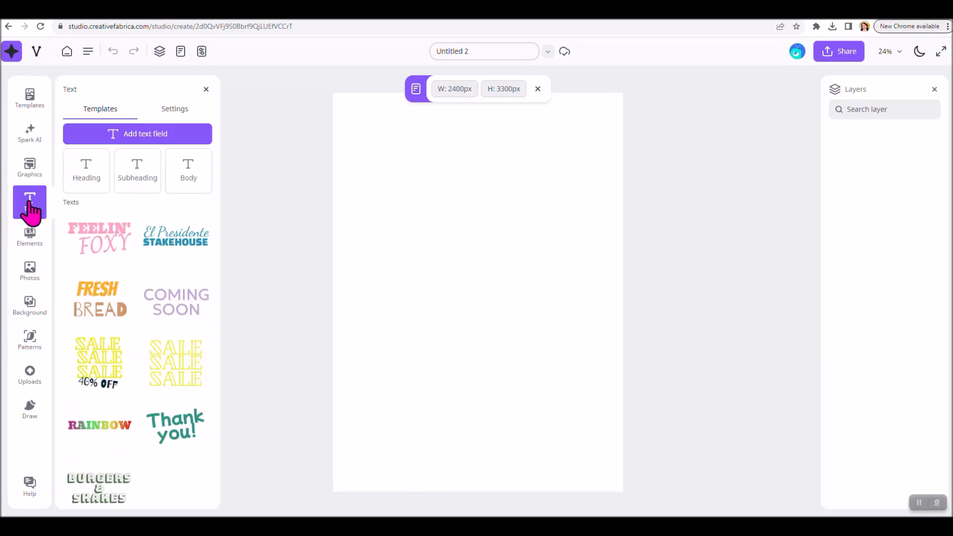
pyautogui.click(30, 245)
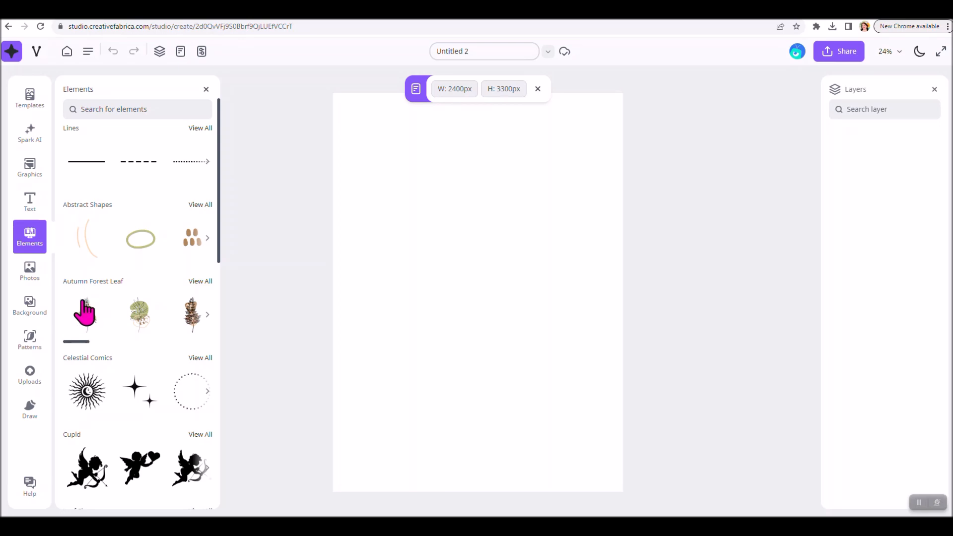
pyautogui.click(30, 278)
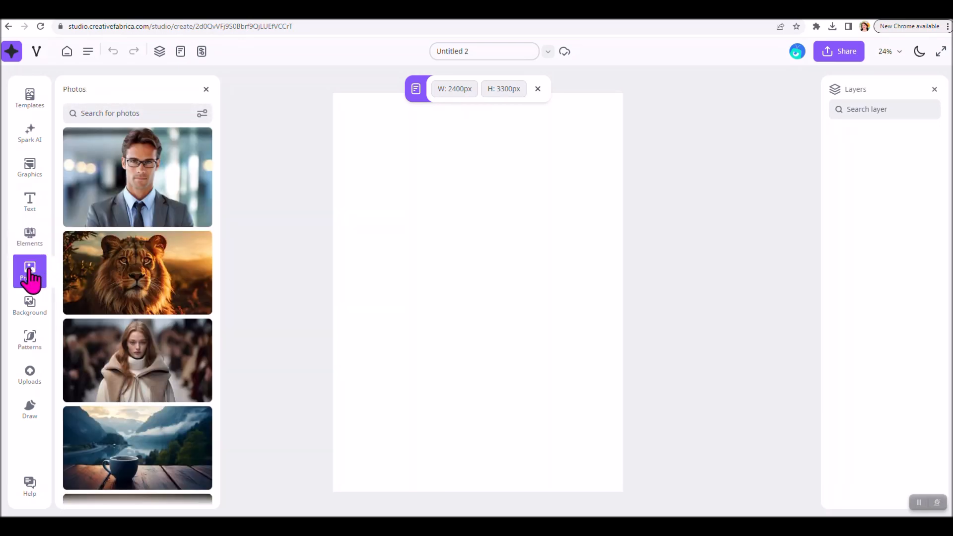
pyautogui.click(32, 316)
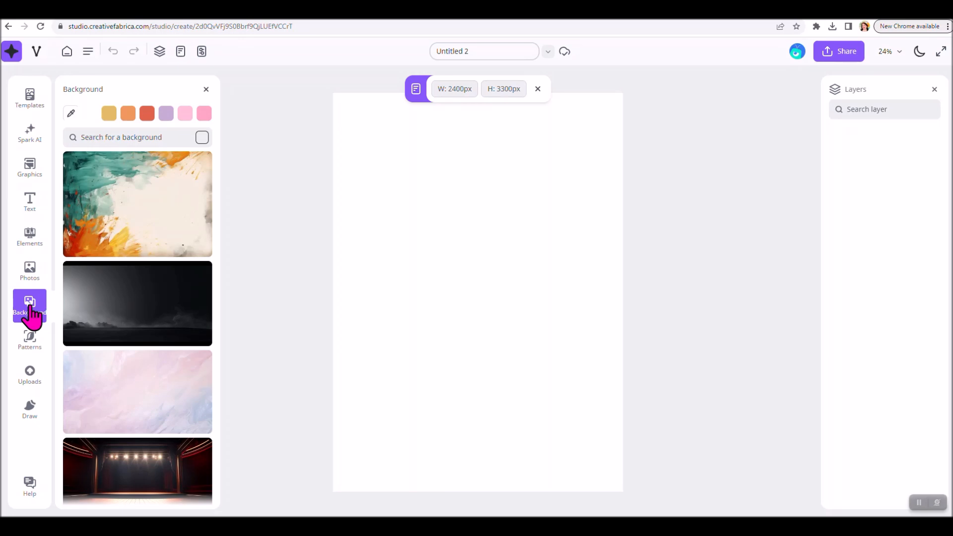
pyautogui.click(31, 341)
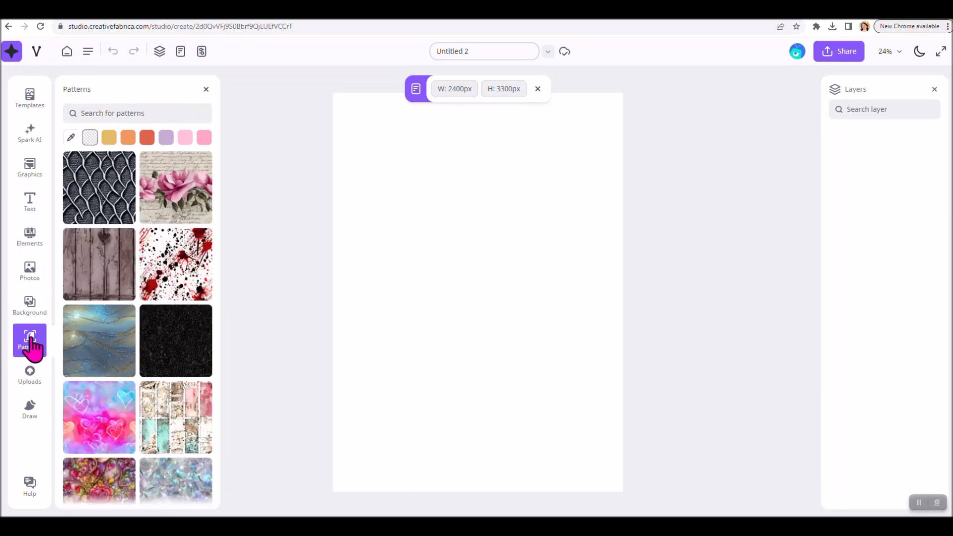
pyautogui.click(30, 383)
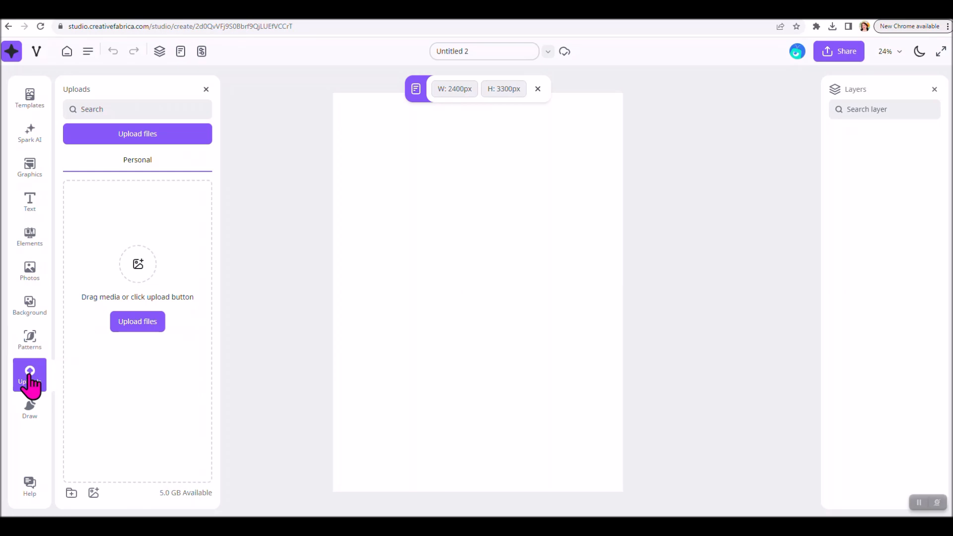
pyautogui.click(31, 417)
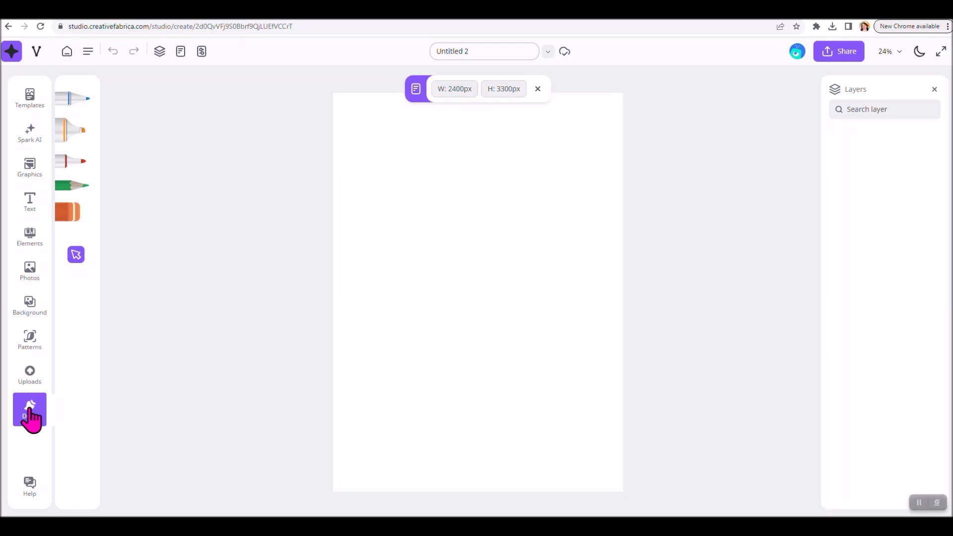
# Replace the Spark AI prompt with "blue baby bunny" and generate images from it
pyautogui.click(30, 141)
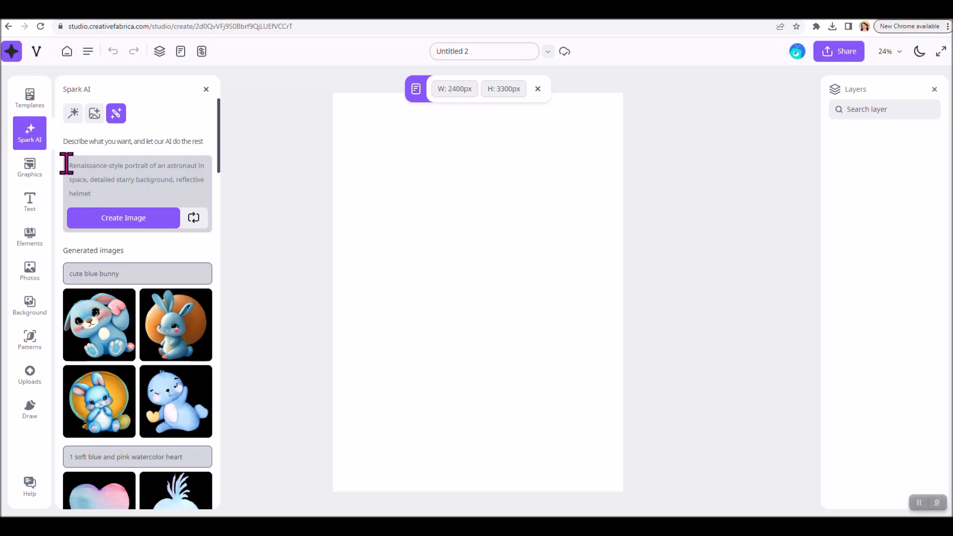
pyautogui.moveTo(67, 164); pyautogui.dragTo(160, 194)
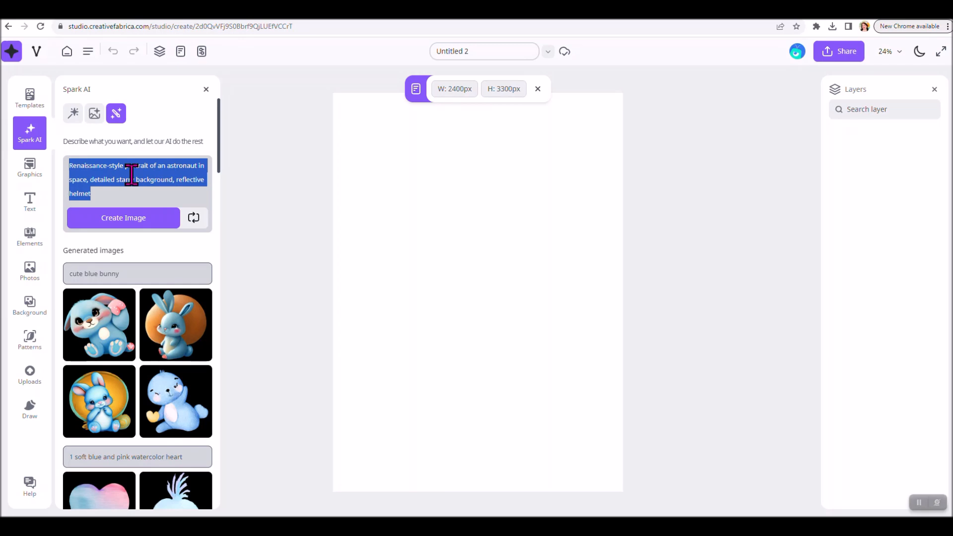
pyautogui.press('BackSpace')
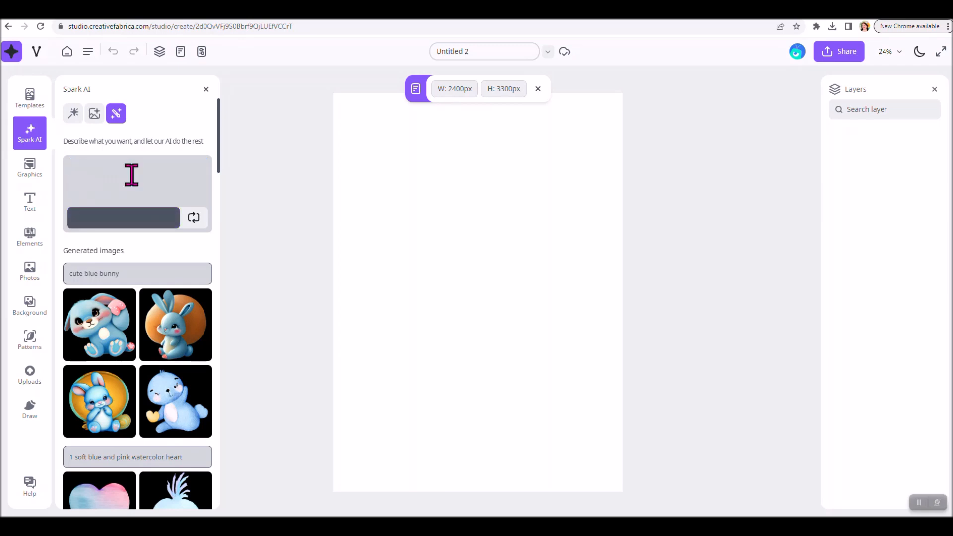
pyautogui.write('baby bun')
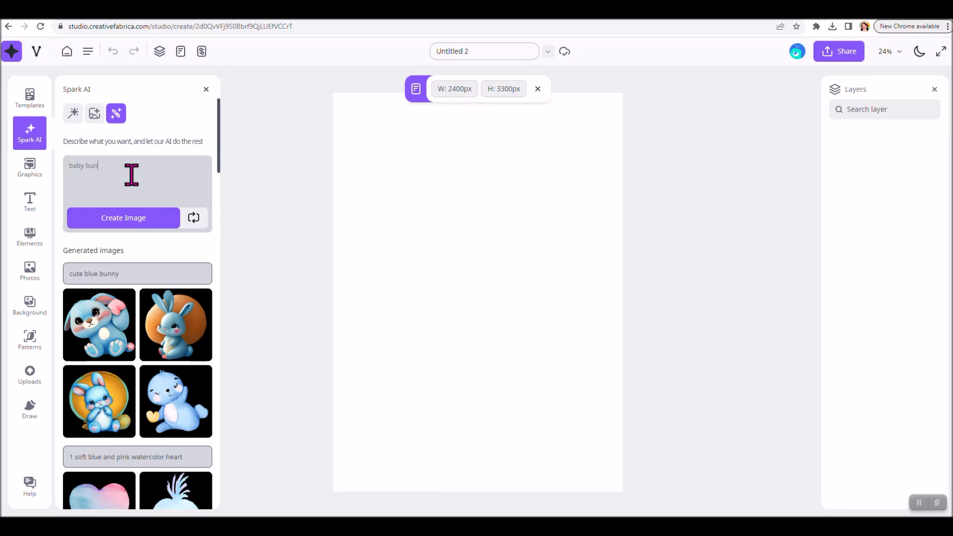
pyautogui.write('ny')
pyautogui.click(129, 221)
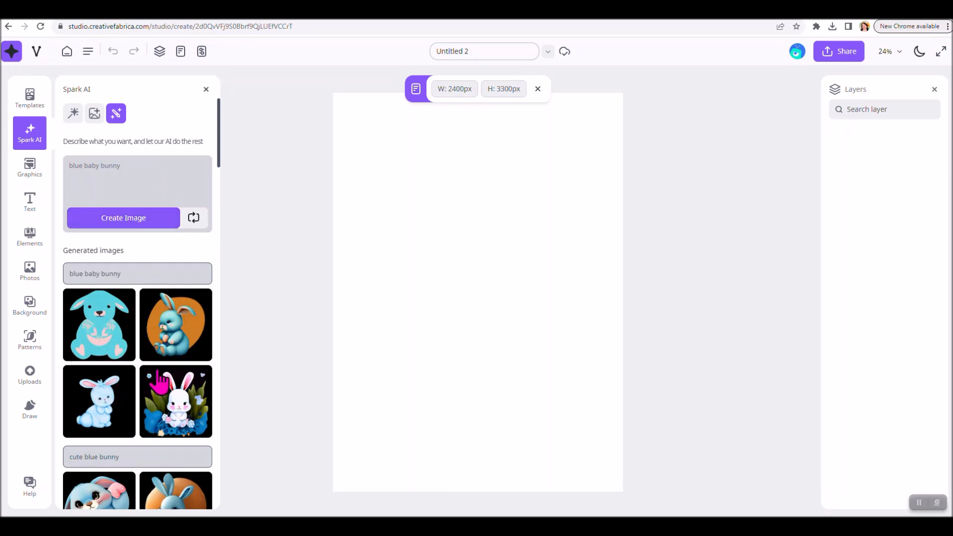
# Replace the Spark AI prompt with "colorful watercolor baby bunny sitting in grass" and generate images from it
pyautogui.scroll(-1, 159, 384)
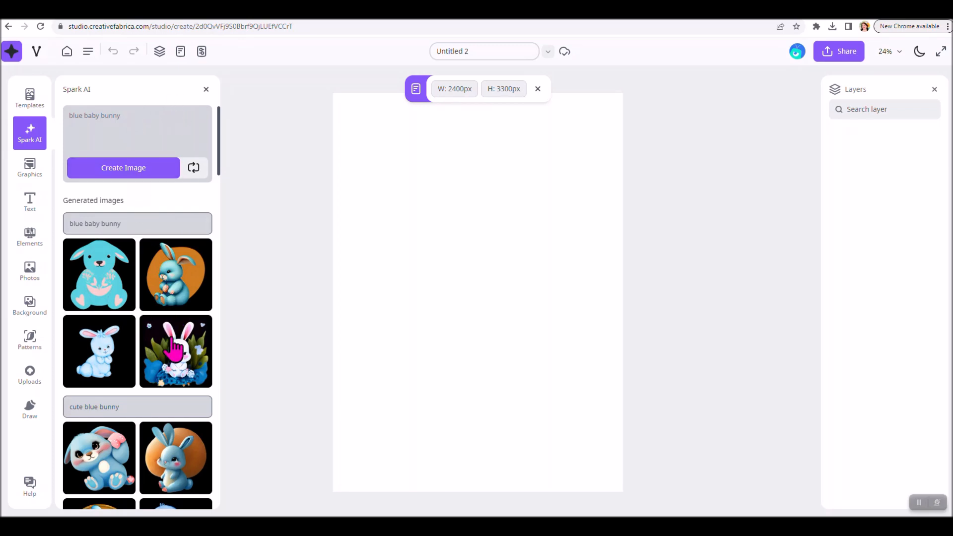
pyautogui.scroll(-1, 174, 347)
pyautogui.scroll(2, 170, 345)
pyautogui.click(31, 167)
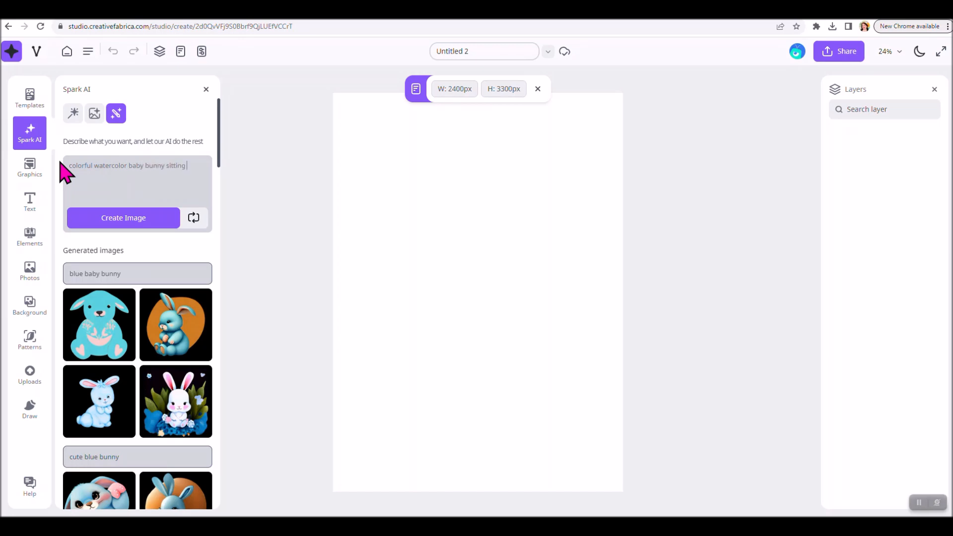
pyautogui.write('in grass')
pyautogui.click(123, 223)
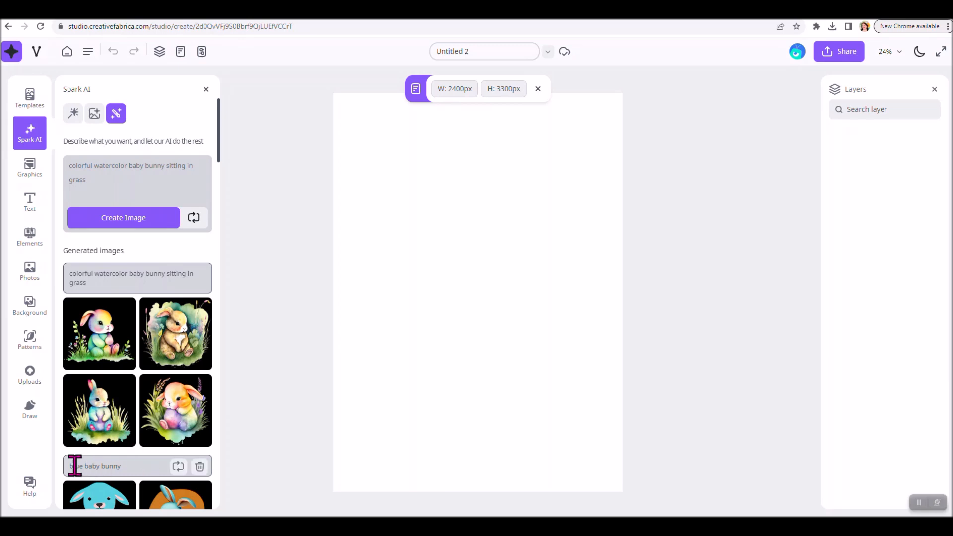
# Place the first generated watercolor baby bunny on the page at an enlarged size, and delete it again
pyautogui.click(91, 336)
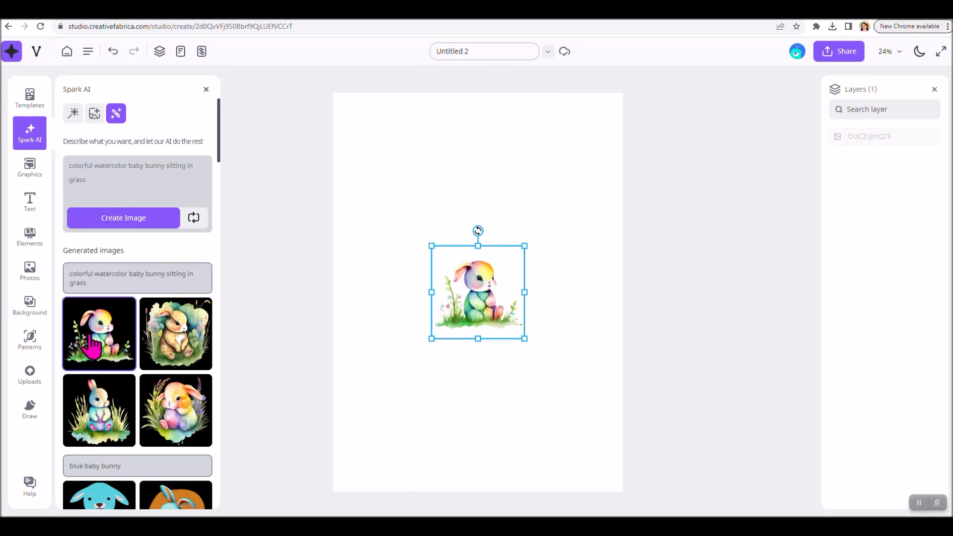
pyautogui.moveTo(430, 339); pyautogui.dragTo(398, 437)
pyautogui.moveTo(427, 350); pyautogui.dragTo(473, 296)
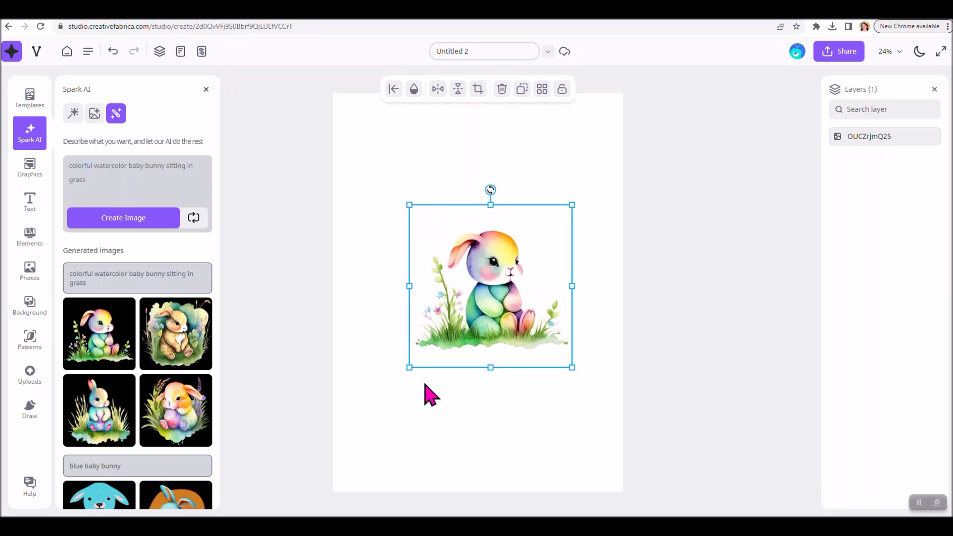
pyautogui.moveTo(413, 364); pyautogui.dragTo(371, 432)
pyautogui.moveTo(478, 377); pyautogui.dragTo(496, 349)
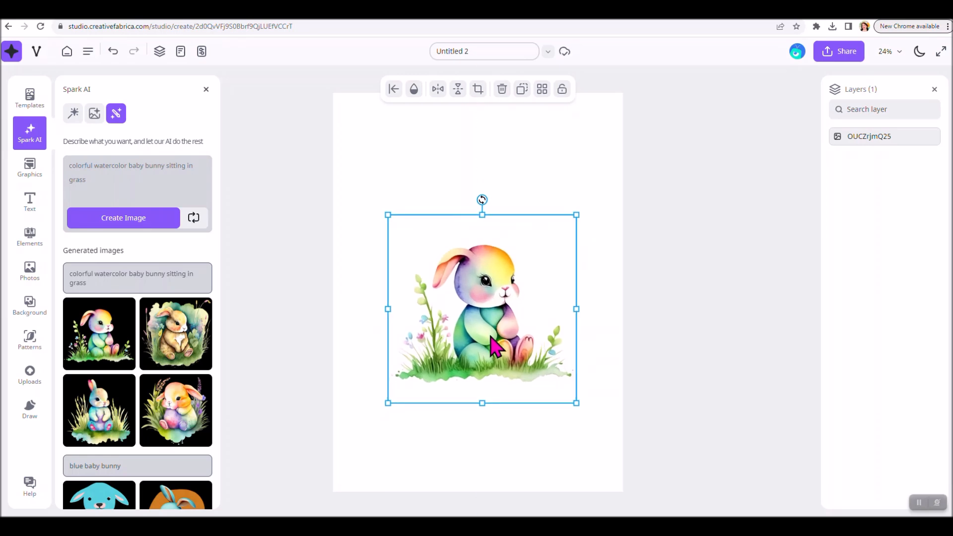
pyautogui.press('Delete')
# Insert "with mom bunny" after "baby bunny" in the prompt and generate the new images
pyautogui.click(101, 183)
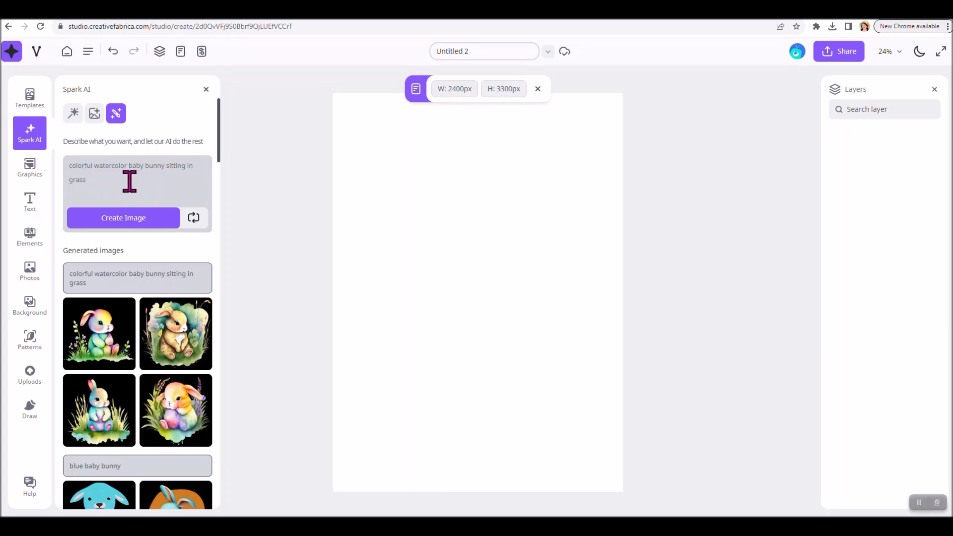
pyautogui.click(169, 166)
pyautogui.write('with mom bunny')
pyautogui.click(128, 224)
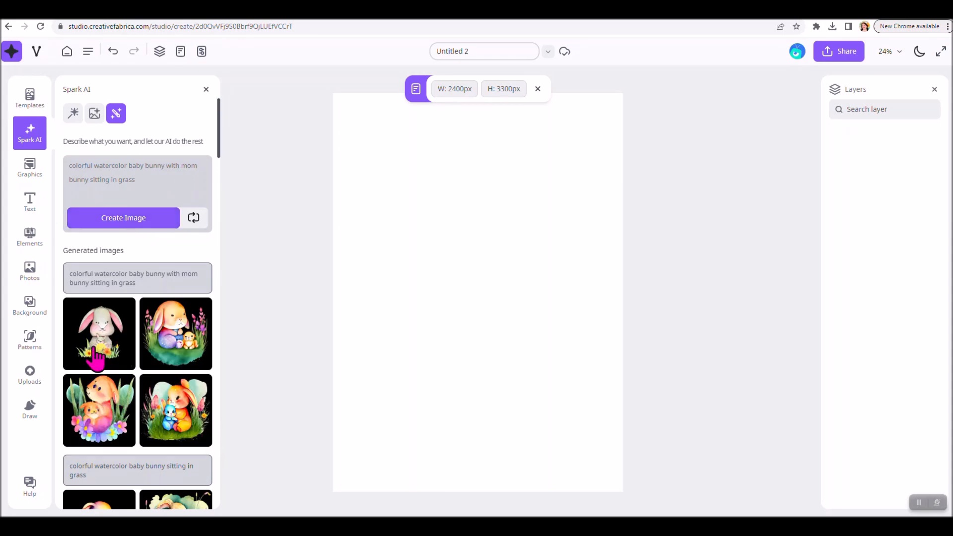
# Place the blue-headed mom bunny hugging her baby from the older "colorful watercolor baby bunny with mom bunny sitting in grass" results on the page
pyautogui.scroll(-1, 171, 389)
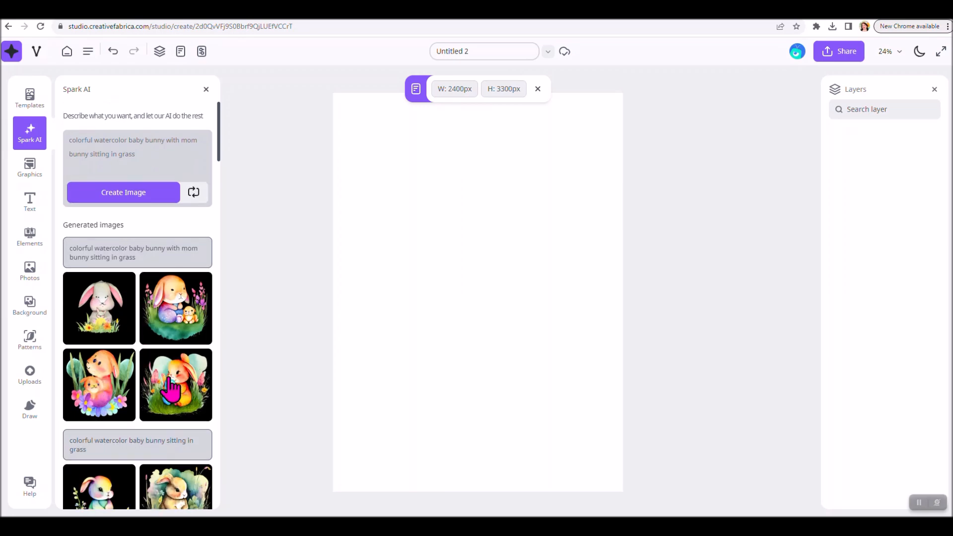
pyautogui.scroll(-3, 171, 390)
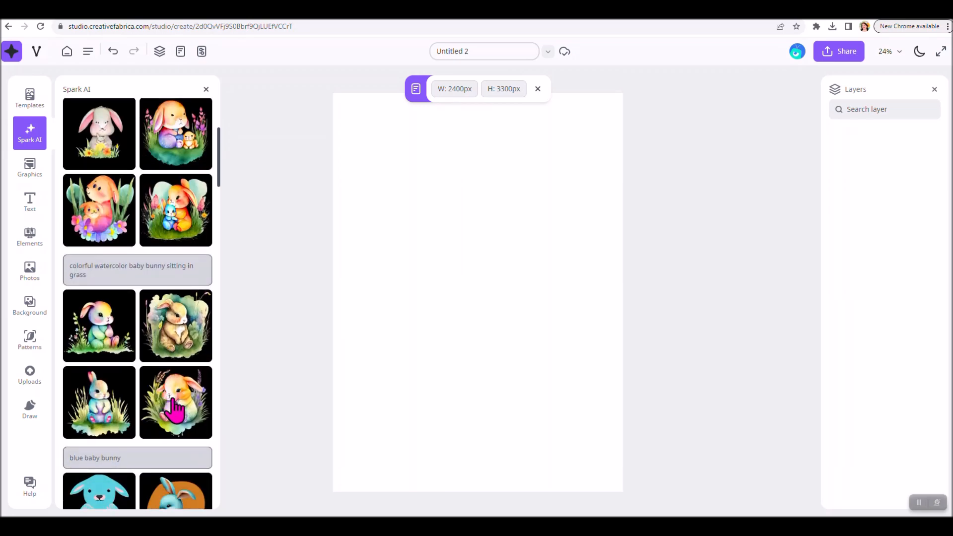
pyautogui.scroll(-7, 171, 390)
pyautogui.scroll(-12, 176, 412)
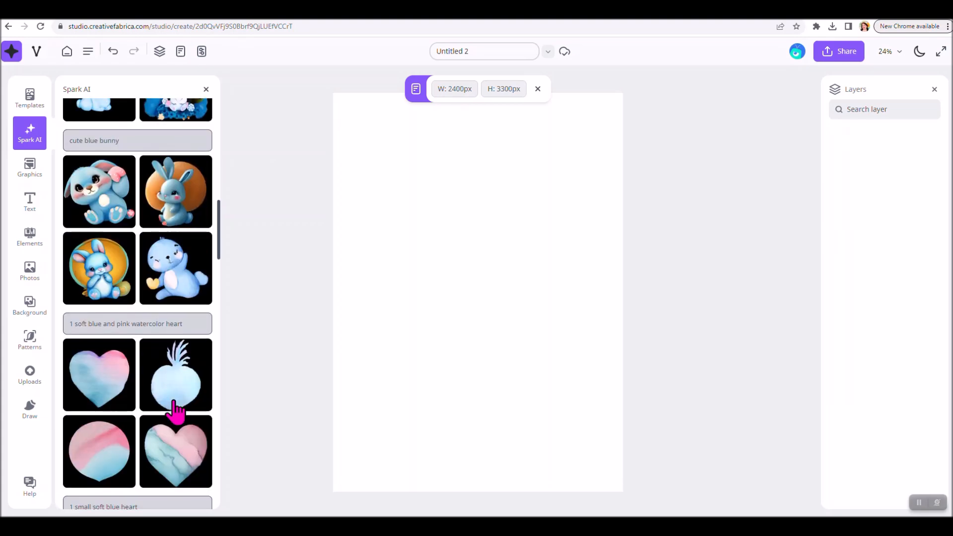
pyautogui.scroll(-4, 176, 412)
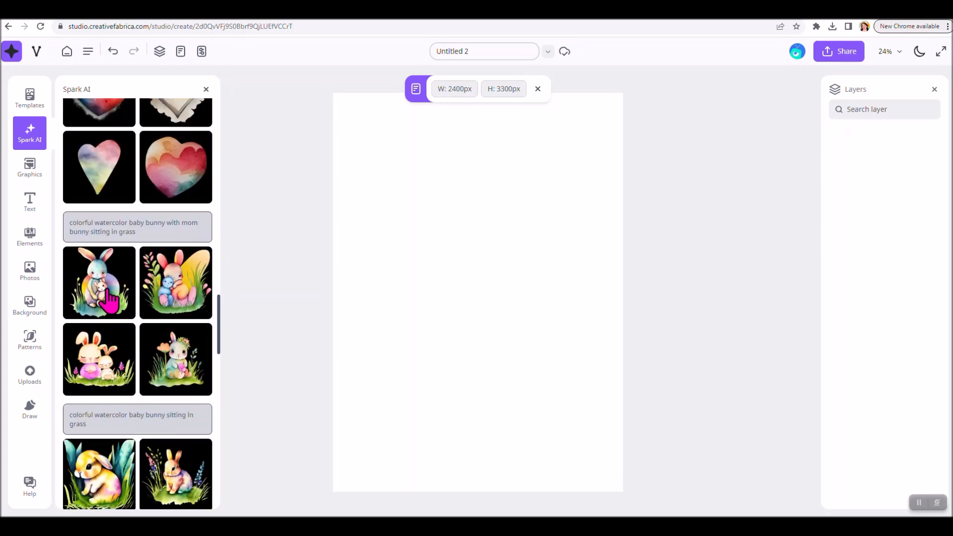
pyautogui.click(104, 308)
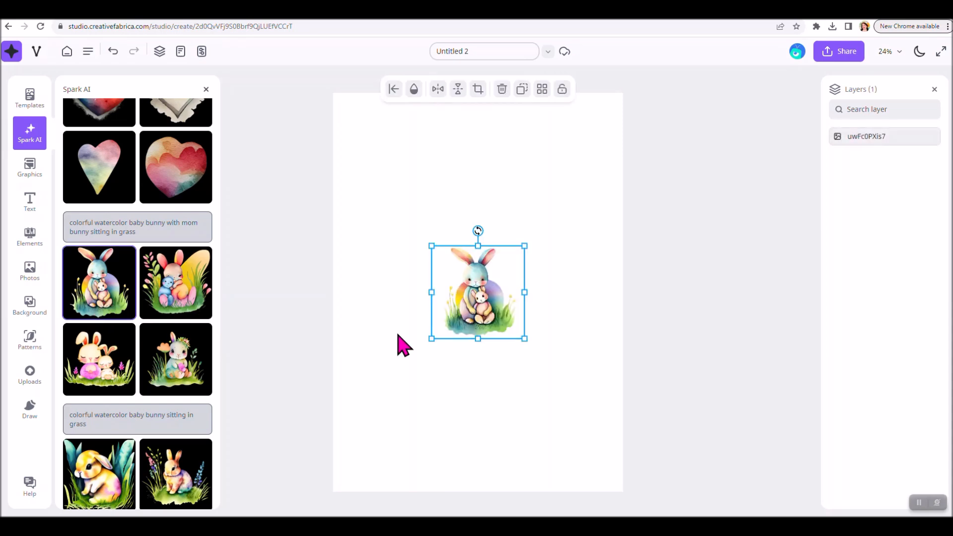
# Enlarge the mom and baby bunny image to about three quarters of the page width and center it on the page
pyautogui.click(430, 336)
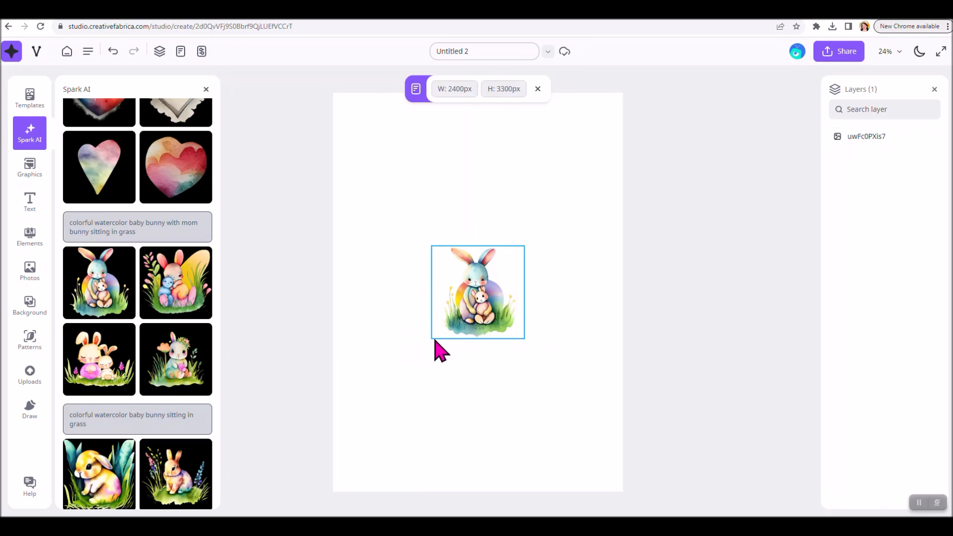
pyautogui.click(436, 334)
pyautogui.moveTo(432, 337); pyautogui.dragTo(416, 444)
pyautogui.scroll(-5, 143, 481)
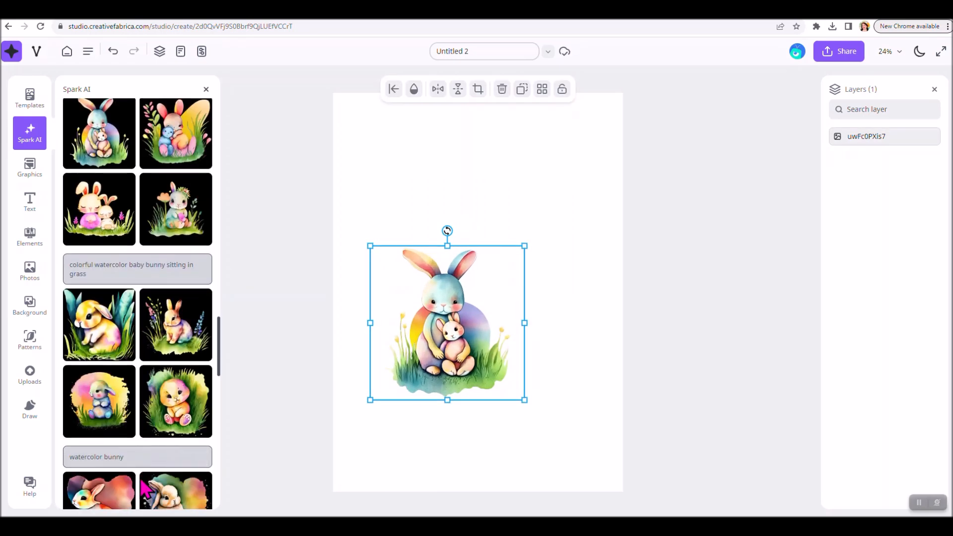
pyautogui.scroll(5, 144, 489)
pyautogui.moveTo(471, 343); pyautogui.dragTo(528, 286)
pyautogui.moveTo(426, 341); pyautogui.dragTo(392, 419)
pyautogui.moveTo(485, 350); pyautogui.dragTo(492, 346)
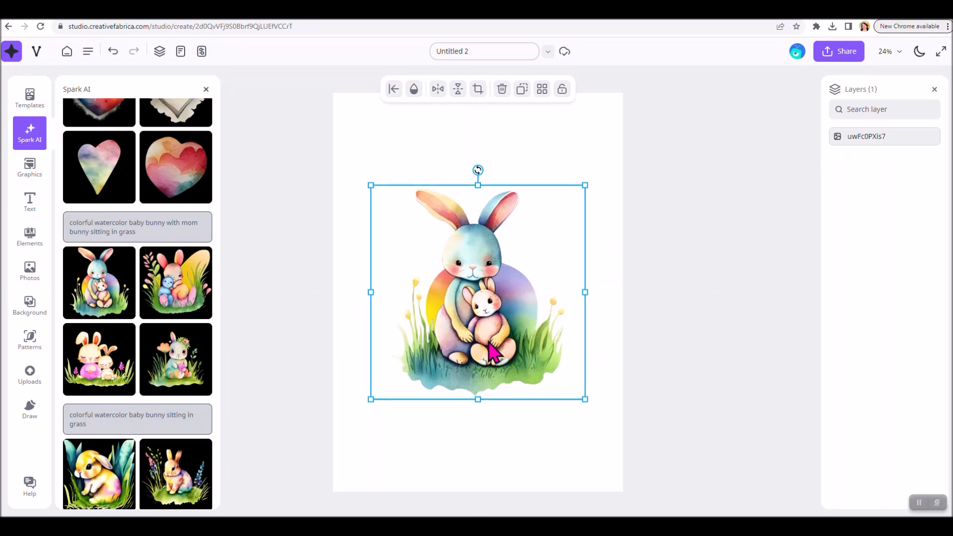
# Move the mom and baby bunny image slightly up the page and deselect it
pyautogui.click(472, 455)
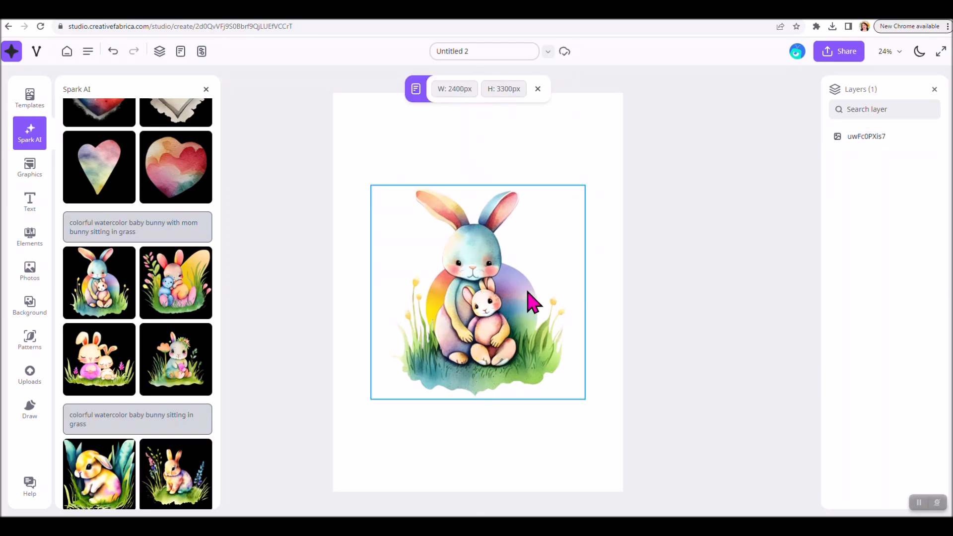
pyautogui.click(485, 332)
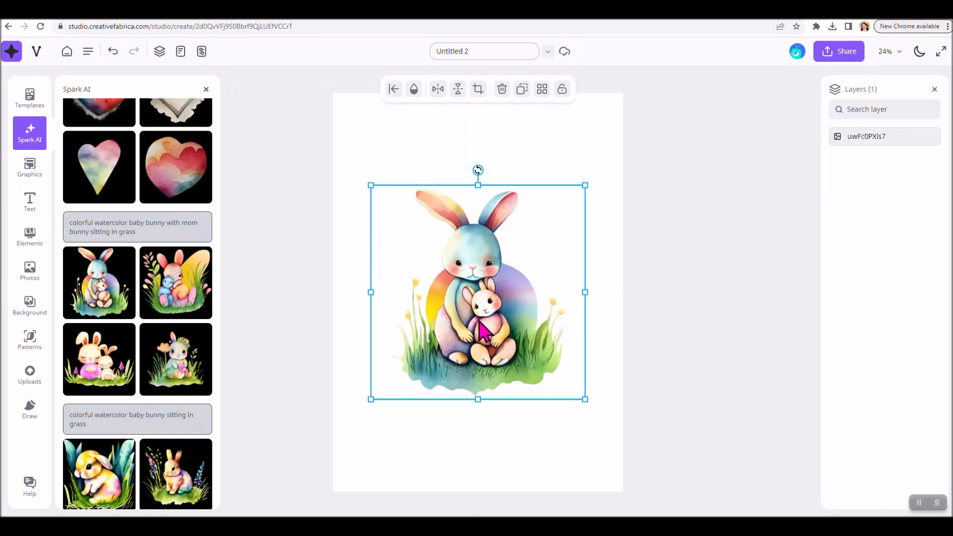
pyautogui.click(477, 443)
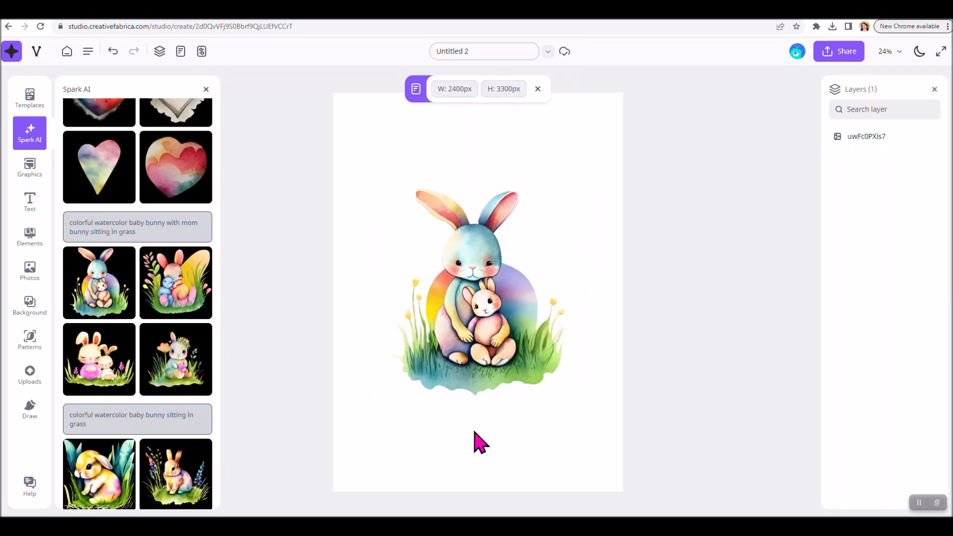
pyautogui.click(474, 393)
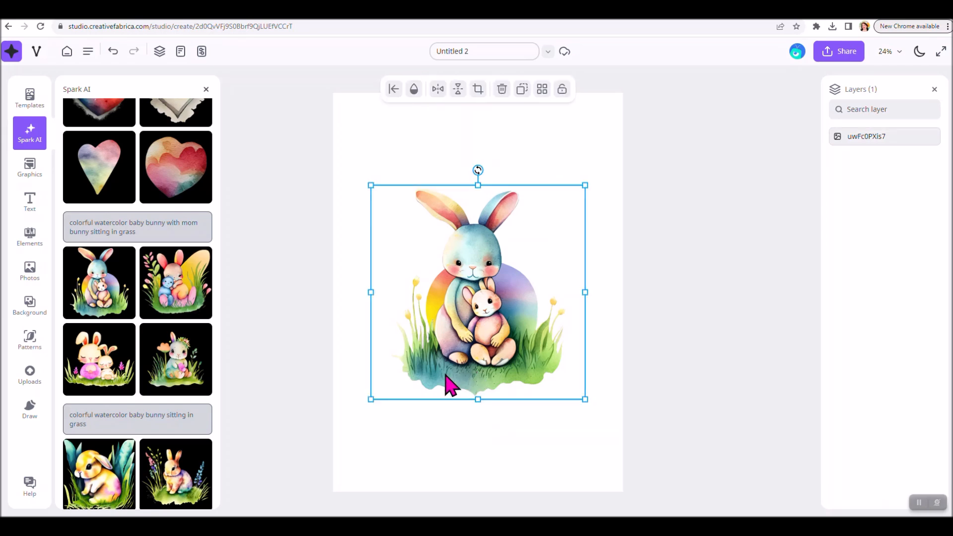
pyautogui.click(470, 439)
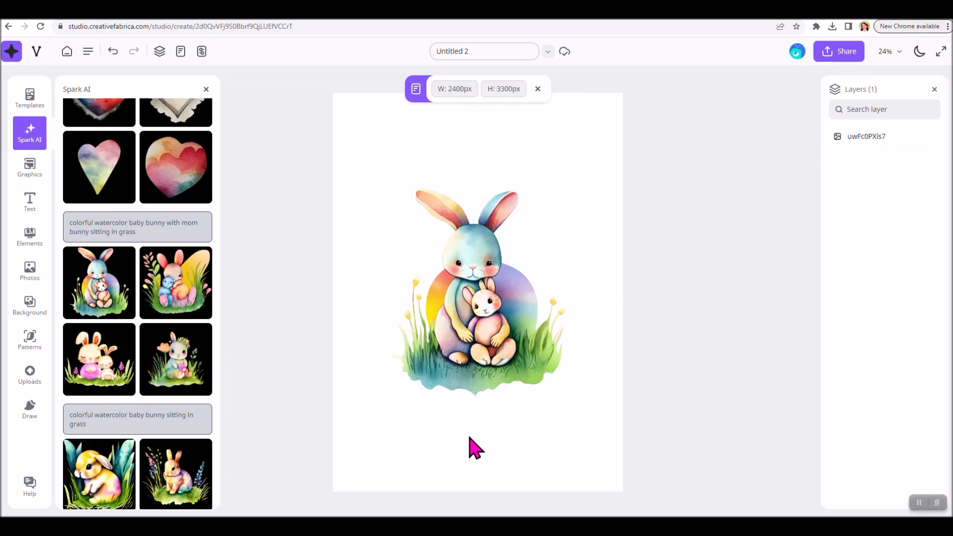
pyautogui.moveTo(467, 350); pyautogui.dragTo(467, 332)
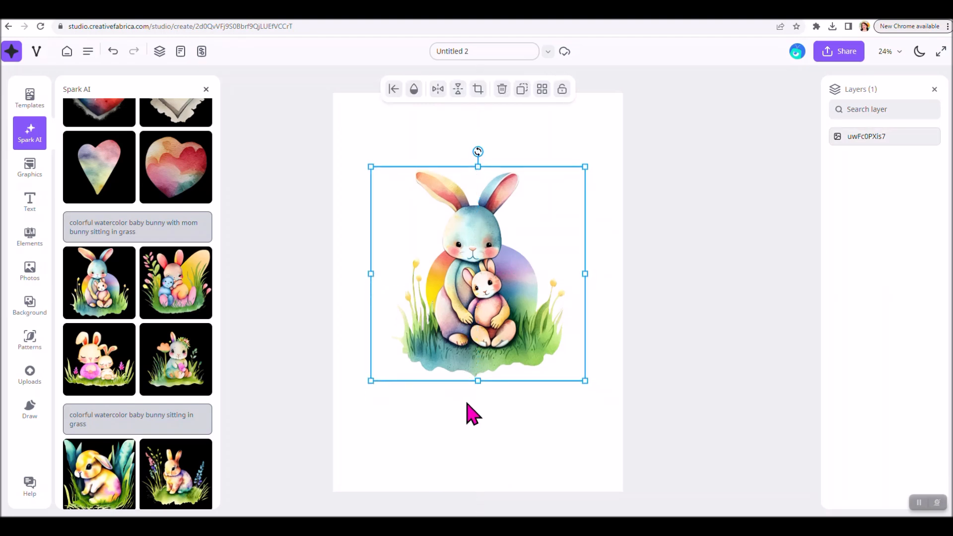
pyautogui.click(469, 412)
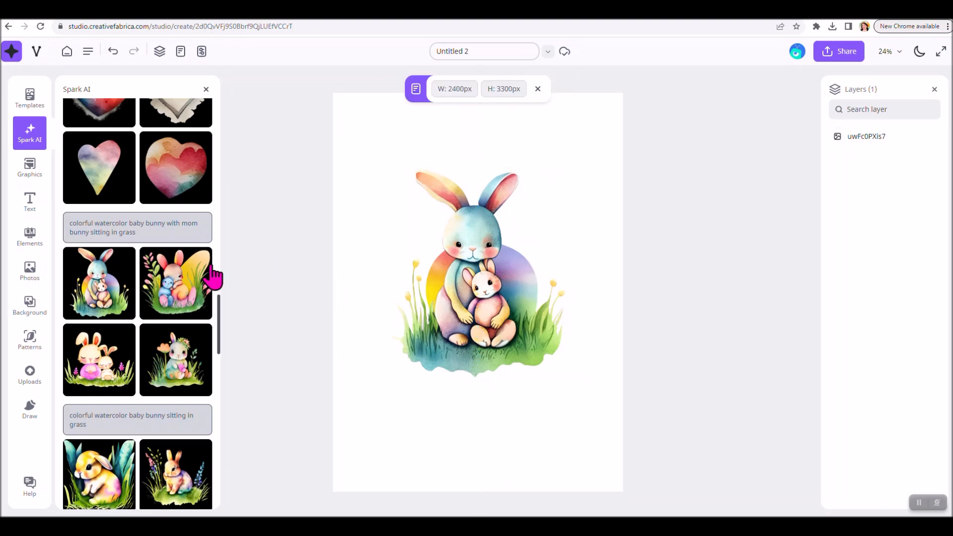
# Replace the Spark AI prompt with "1 soft blue and pink watercolor heart" and generate images from it
pyautogui.scroll(10, 214, 276)
pyautogui.scroll(10, 217, 276)
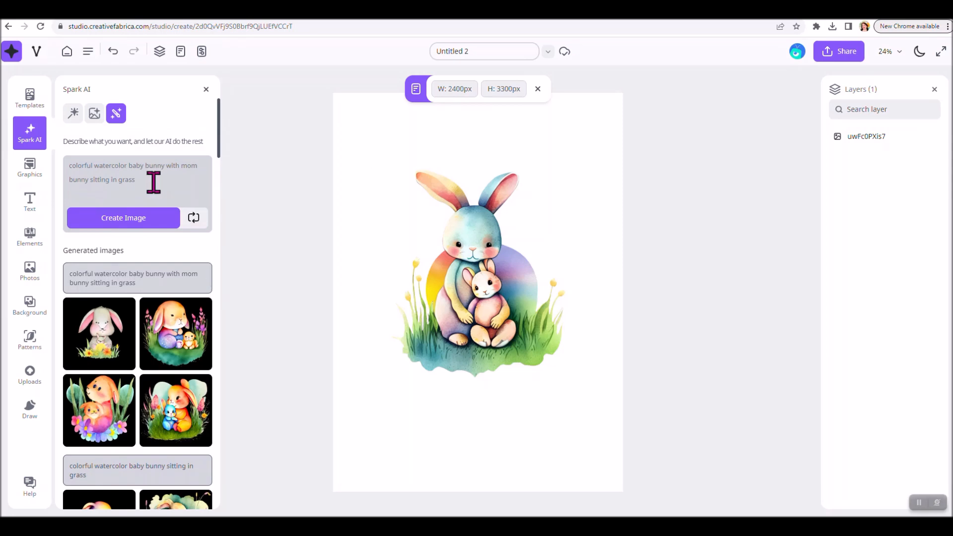
pyautogui.moveTo(149, 191); pyautogui.dragTo(65, 163)
pyautogui.write('1 soft blue and pink watercolor heart')
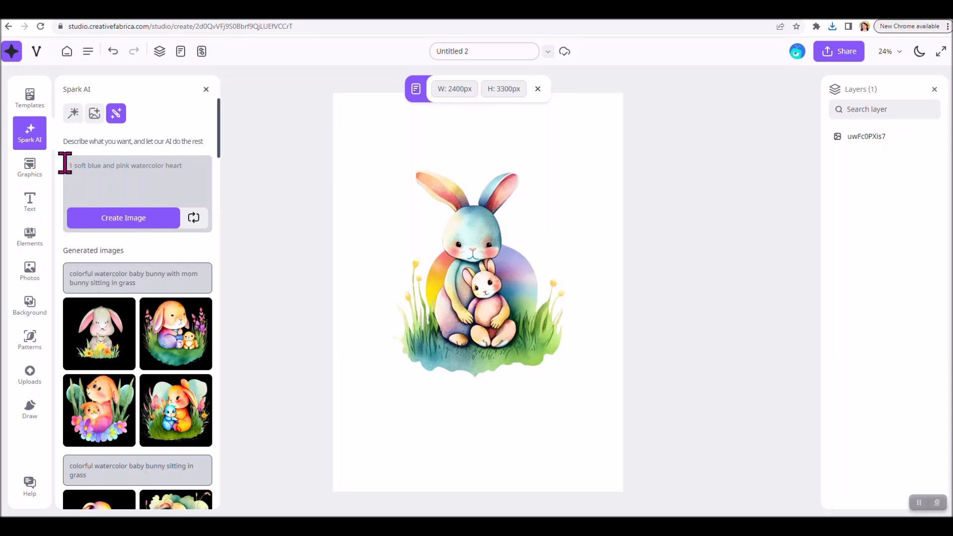
pyautogui.click(124, 222)
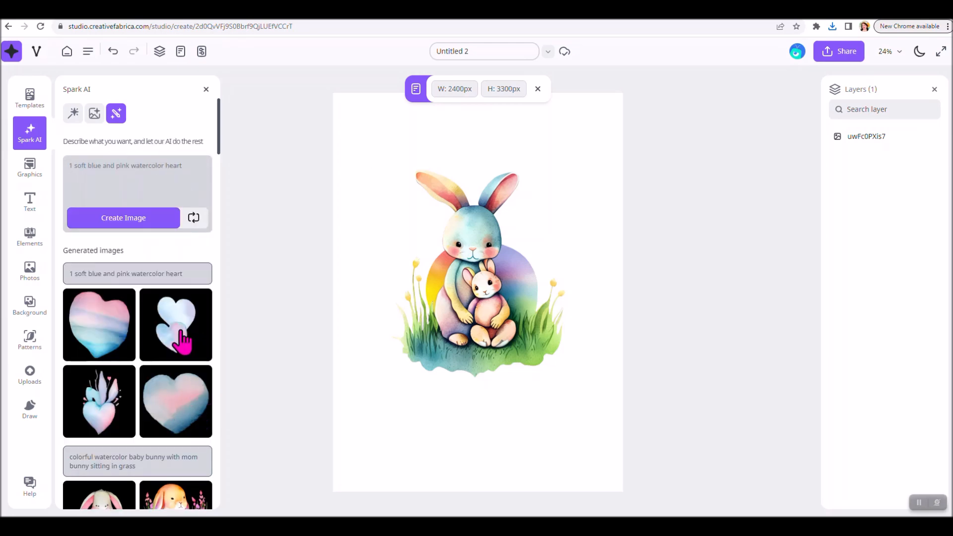
# Add the fourth generated heart, shrink it beside the mom bunny's right-hand ear, and tilt it slightly clockwise
pyautogui.click(168, 412)
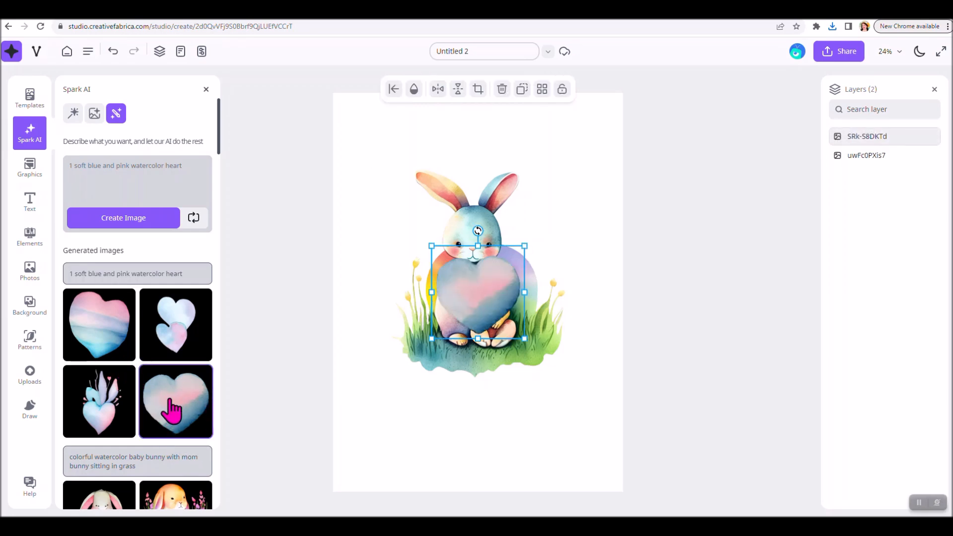
pyautogui.moveTo(433, 340); pyautogui.dragTo(526, 220)
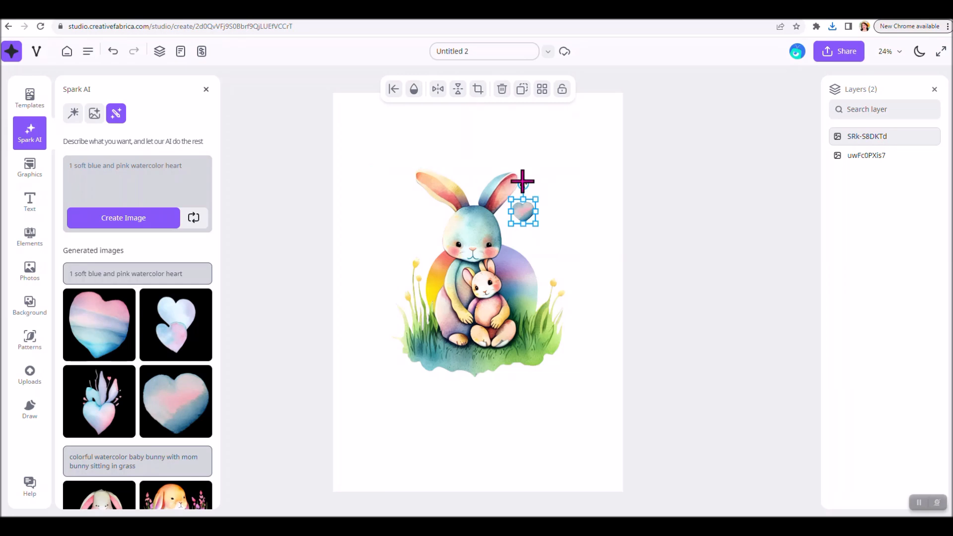
pyautogui.moveTo(522, 181); pyautogui.dragTo(529, 186)
pyautogui.rightClick(536, 211)
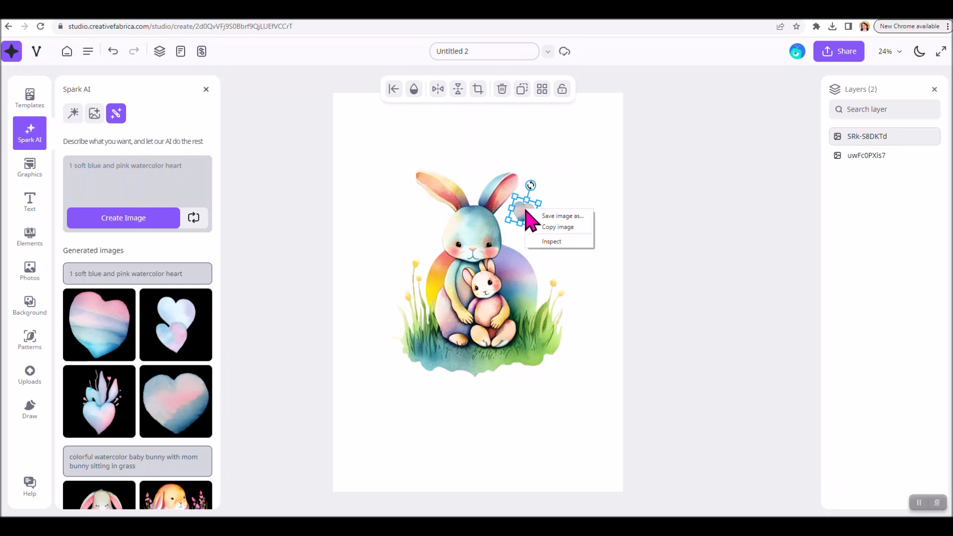
pyautogui.click(579, 178)
pyautogui.click(526, 217)
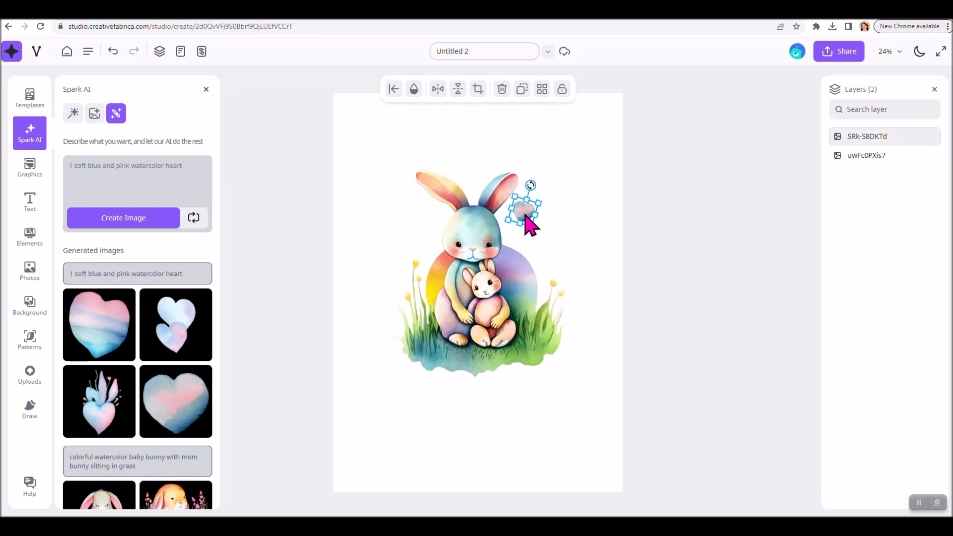
# Add the same heart again as a smaller, slightly tilted copy just below the first heart beside the mom bunny's head
pyautogui.click(172, 412)
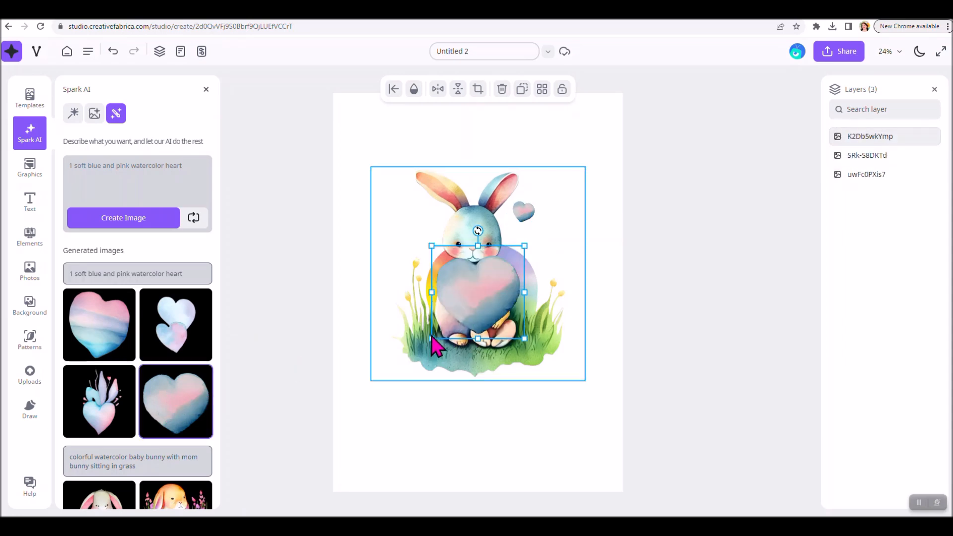
pyautogui.moveTo(432, 338); pyautogui.dragTo(529, 235)
pyautogui.click(549, 255)
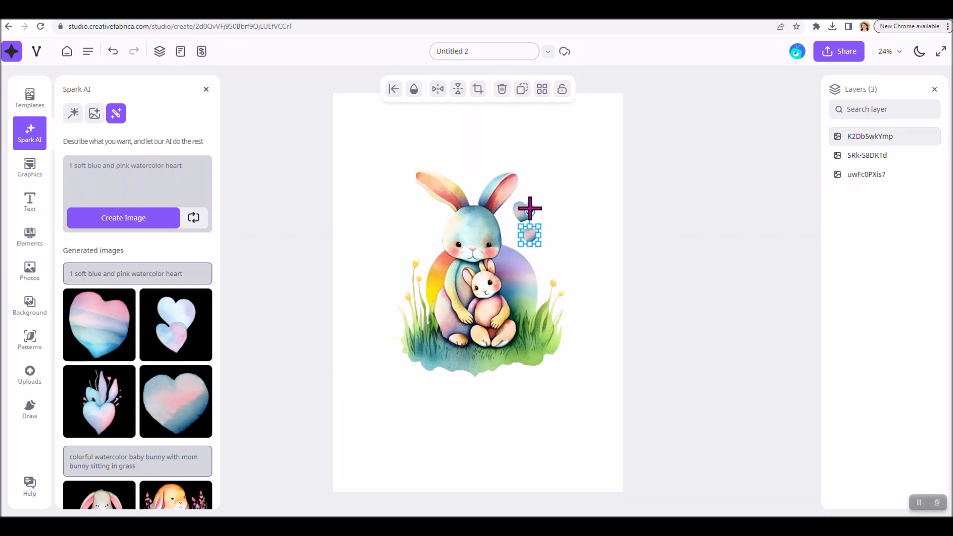
pyautogui.click(551, 233)
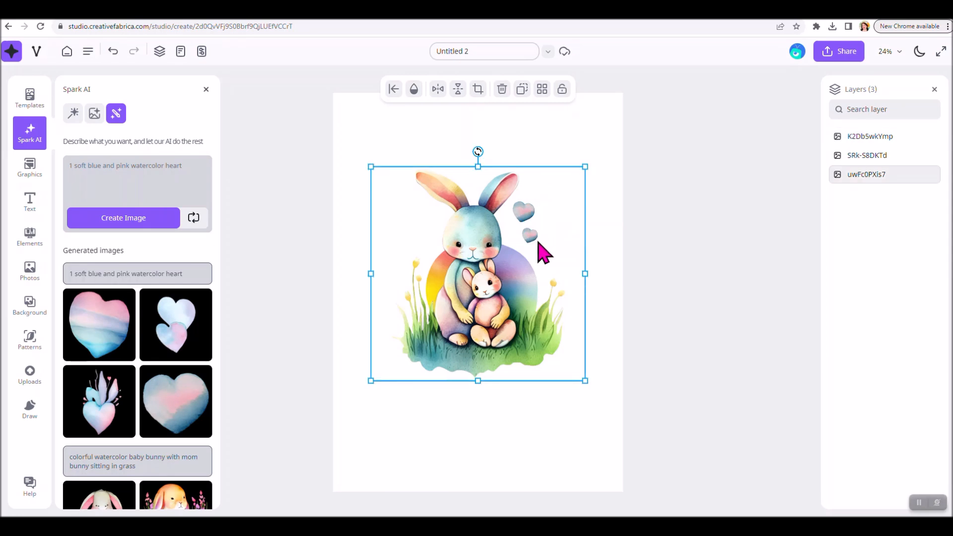
pyautogui.moveTo(534, 243); pyautogui.dragTo(536, 247)
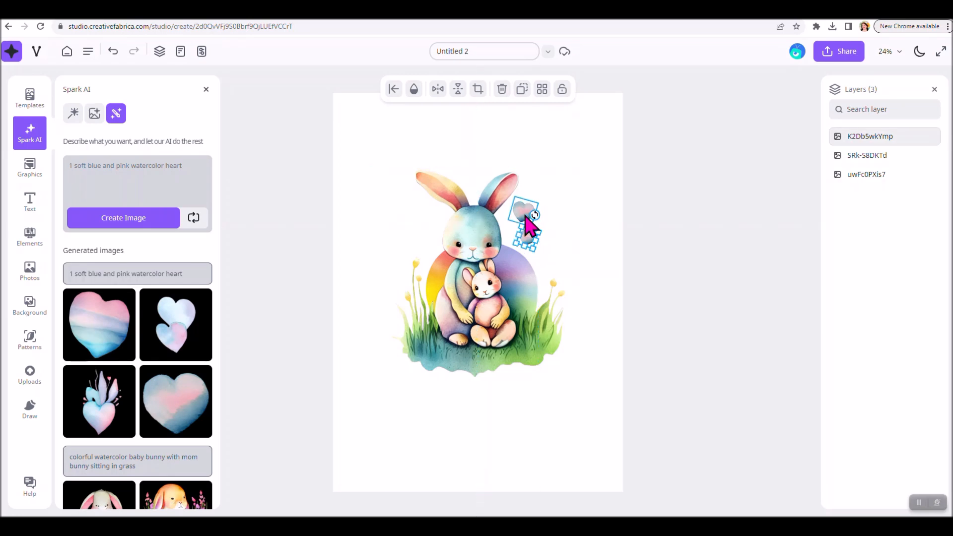
pyautogui.click(569, 243)
pyautogui.moveTo(531, 238); pyautogui.dragTo(536, 241)
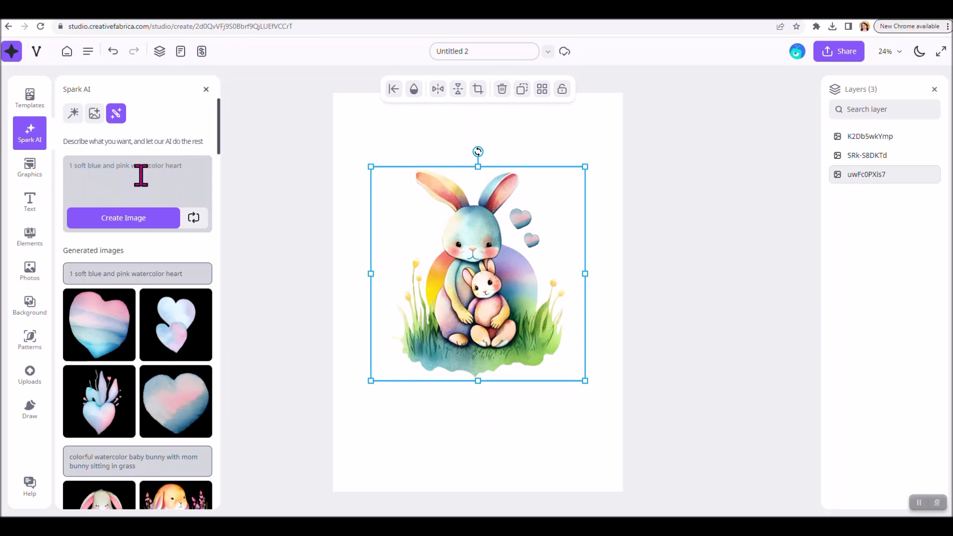
# Add a "Mommy's" text over the grass at the base of the bunny image and make it bold
pyautogui.click(487, 464)
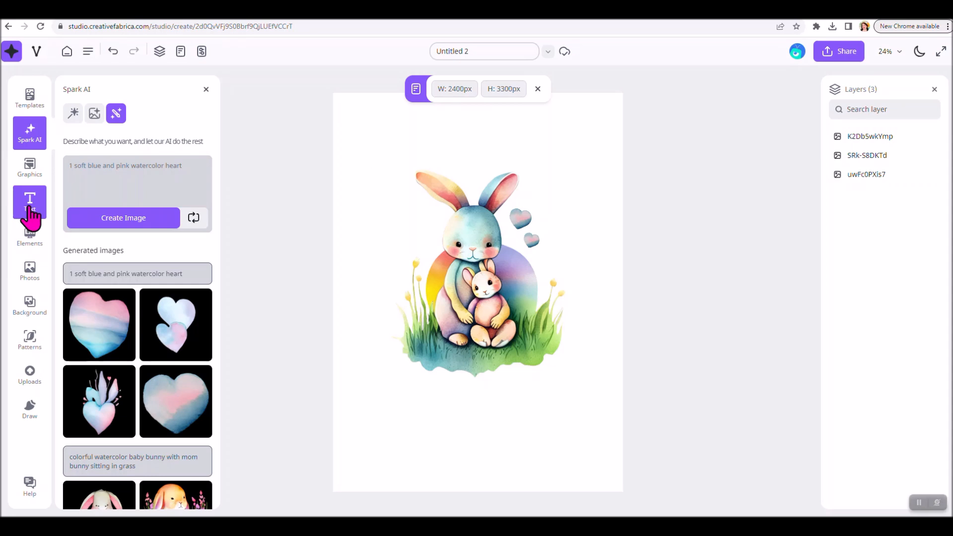
pyautogui.click(28, 208)
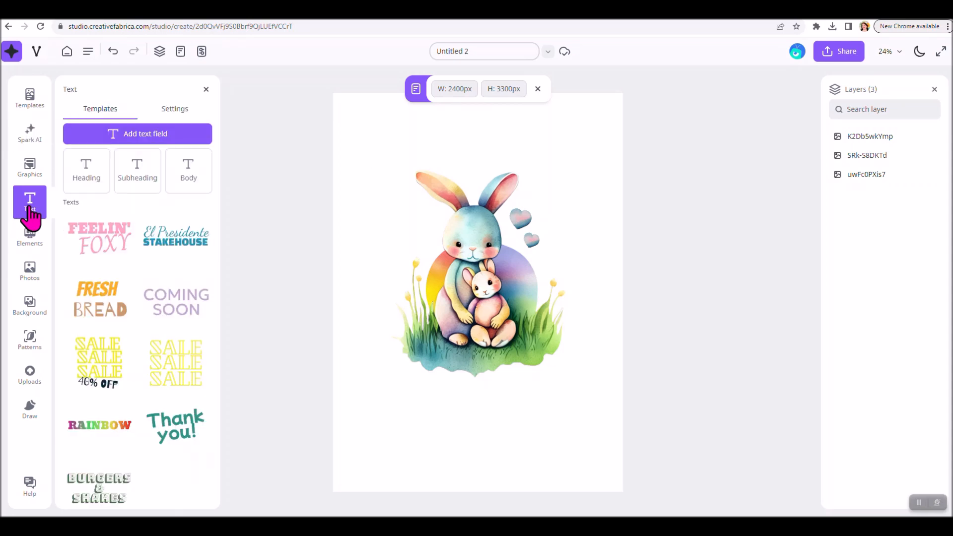
pyautogui.click(149, 144)
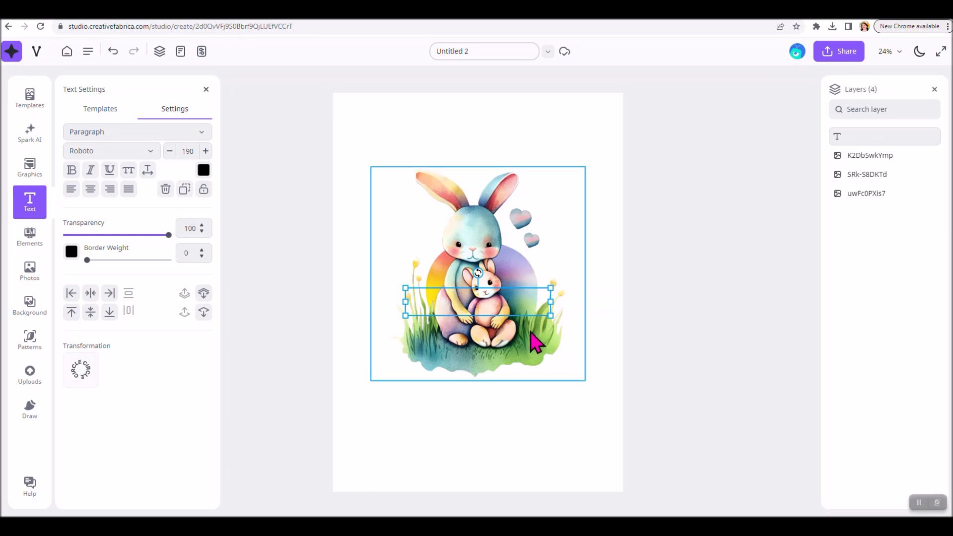
pyautogui.write("Mommy's")
pyautogui.click(464, 407)
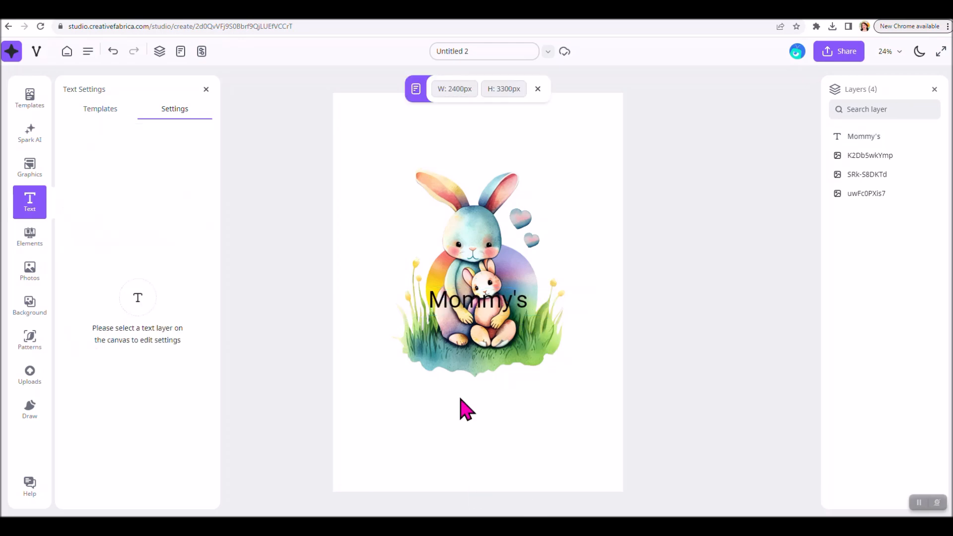
pyautogui.moveTo(487, 318); pyautogui.dragTo(487, 369)
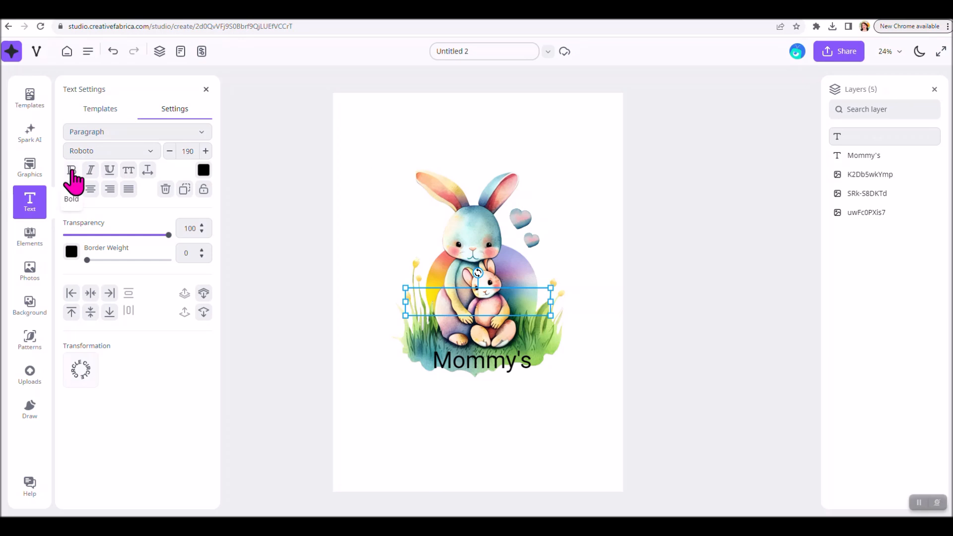
pyautogui.click(483, 365)
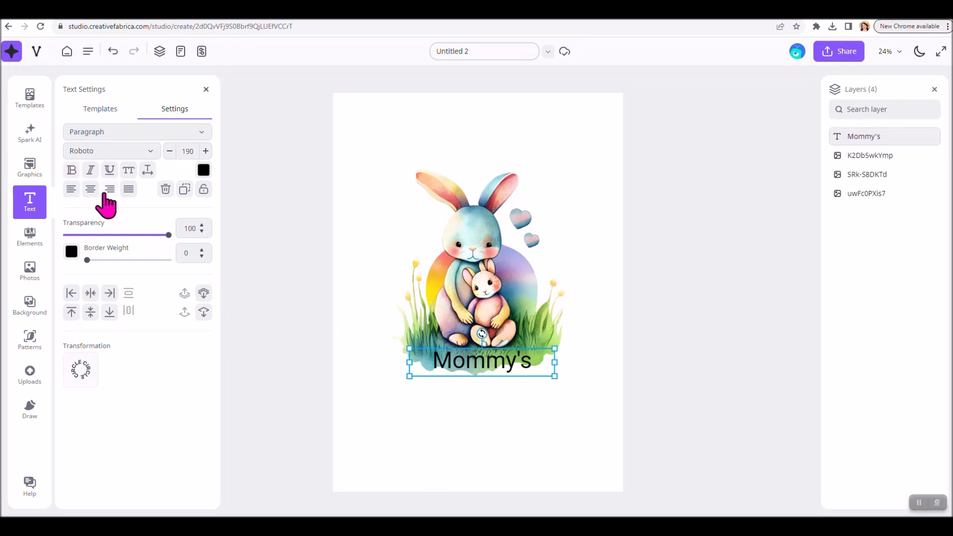
pyautogui.click(71, 170)
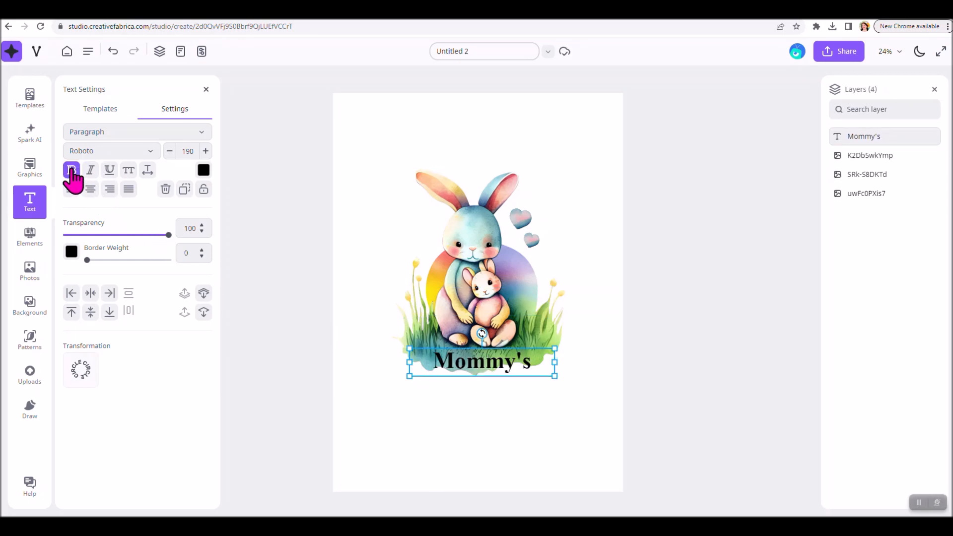
# Add a separate "Little Snuggle" text and place it directly below "Mommy's"
pyautogui.click(29, 198)
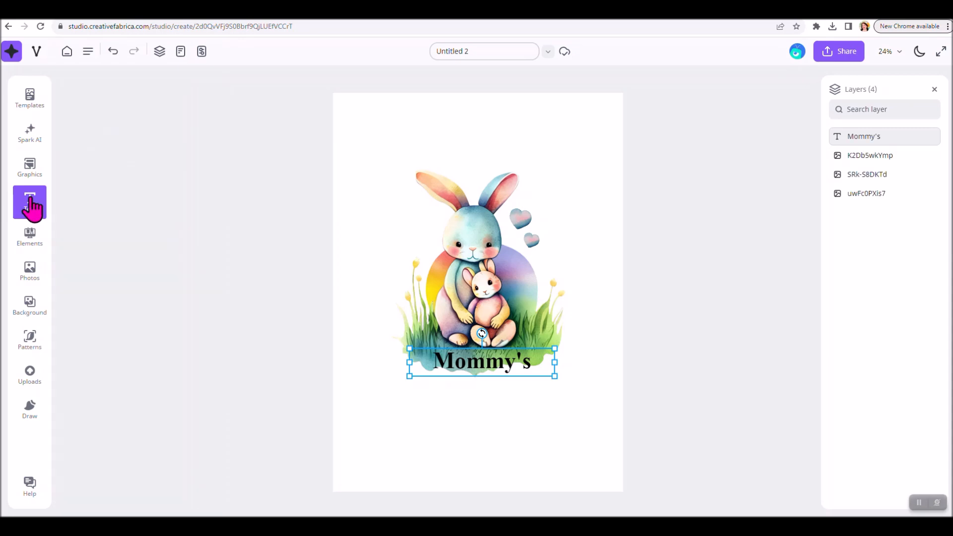
pyautogui.click(29, 198)
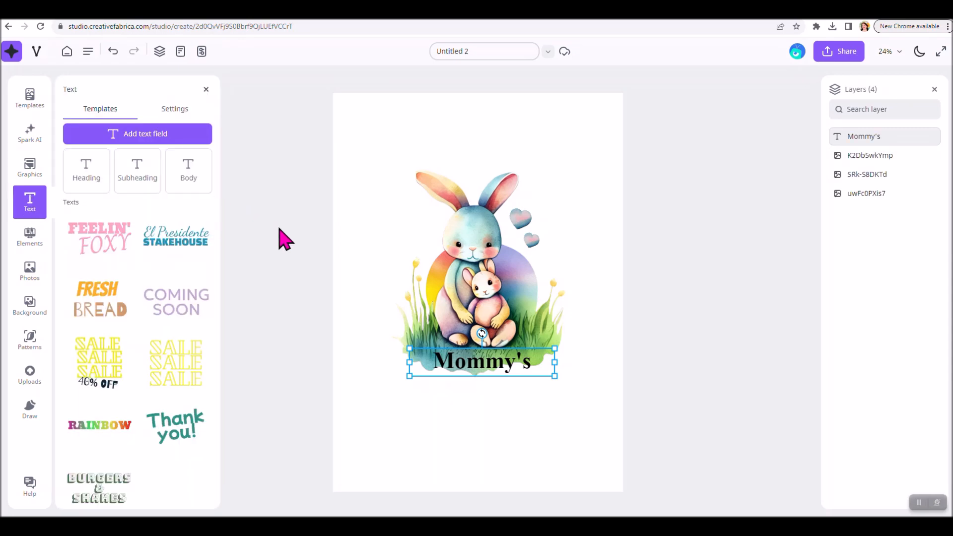
pyautogui.click(351, 199)
pyautogui.click(137, 132)
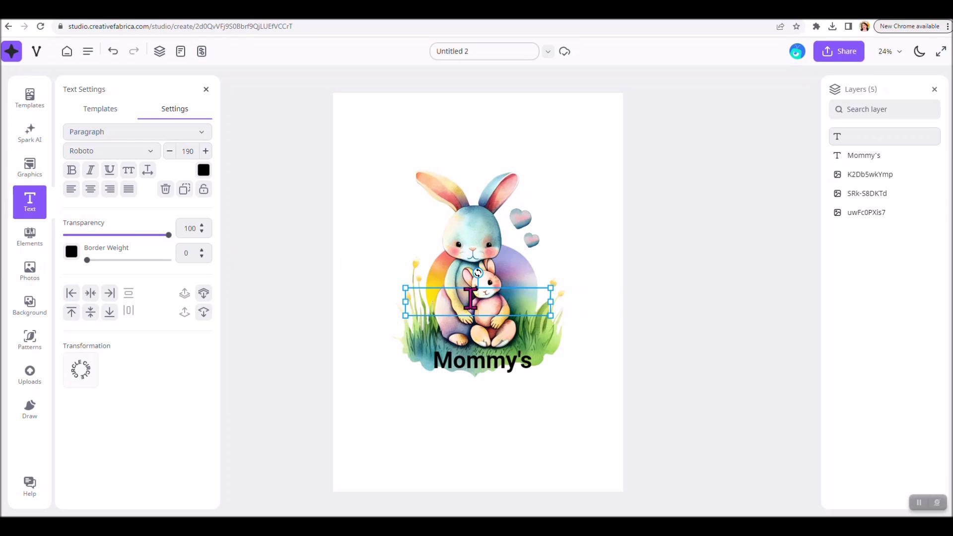
pyautogui.write('Little Sun')
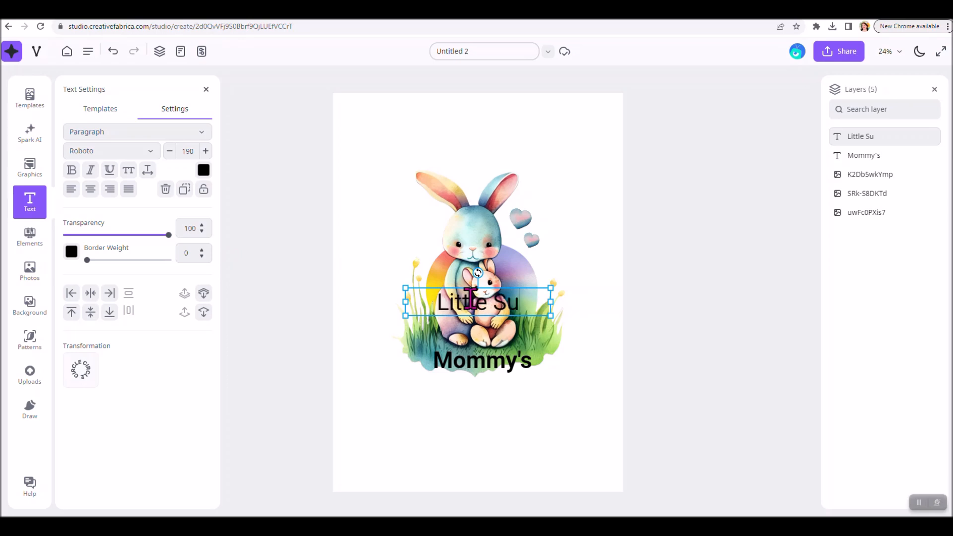
pyautogui.press('BackSpace')
pyautogui.press('BackSpace')
pyautogui.press('BackSpace')
pyautogui.press('BackSpace')
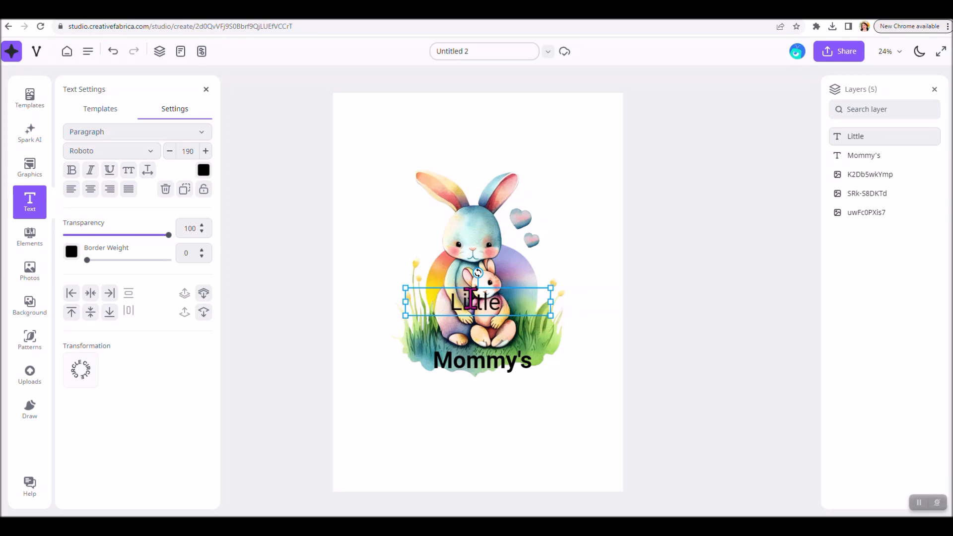
pyautogui.write('Snuggle')
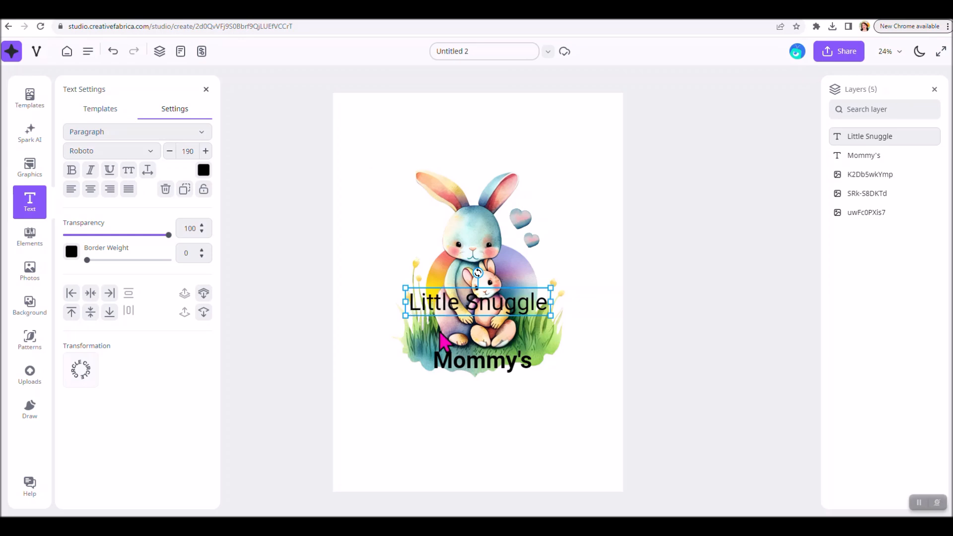
pyautogui.click(445, 413)
pyautogui.moveTo(456, 302); pyautogui.dragTo(464, 388)
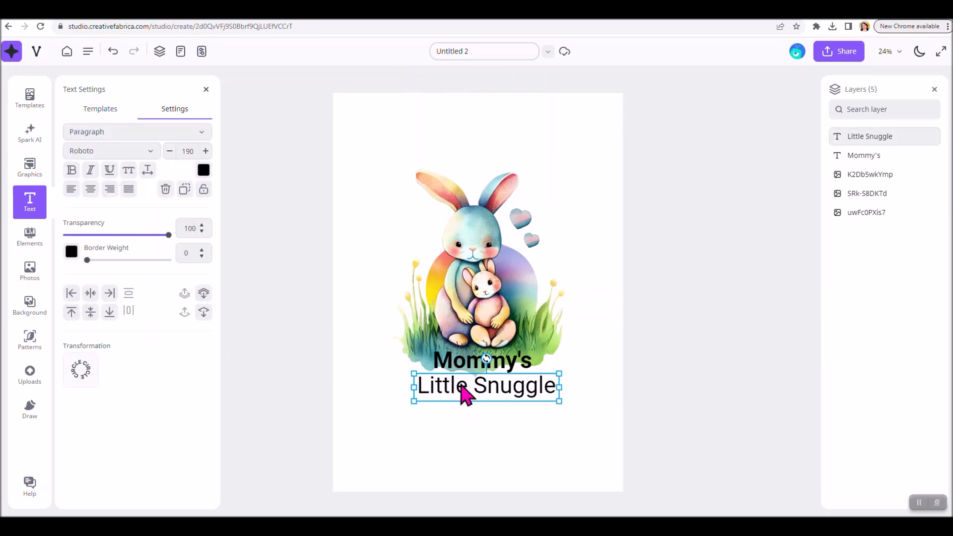
# Set the "Little Snuggle" text in the Dancing Script font and make it bold
pyautogui.click(151, 155)
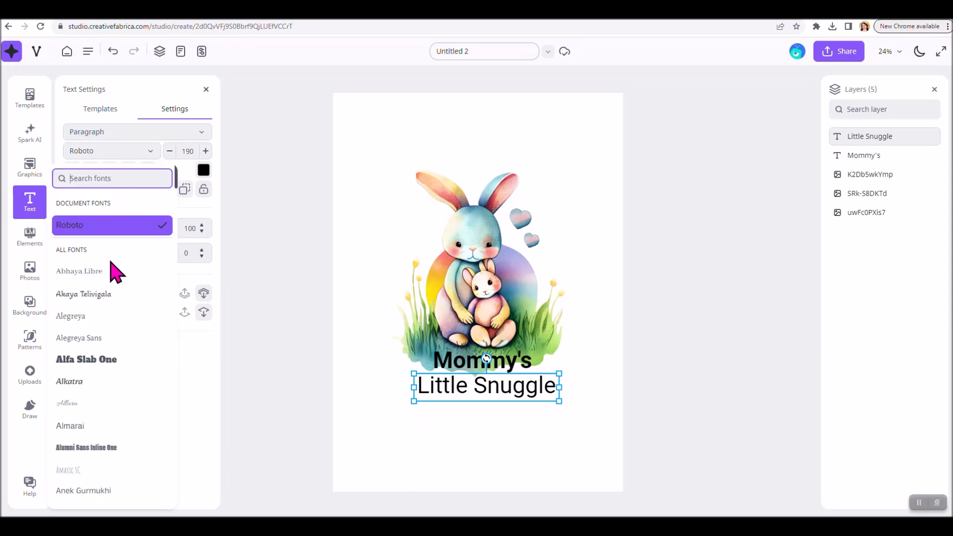
pyautogui.scroll(-5, 115, 296)
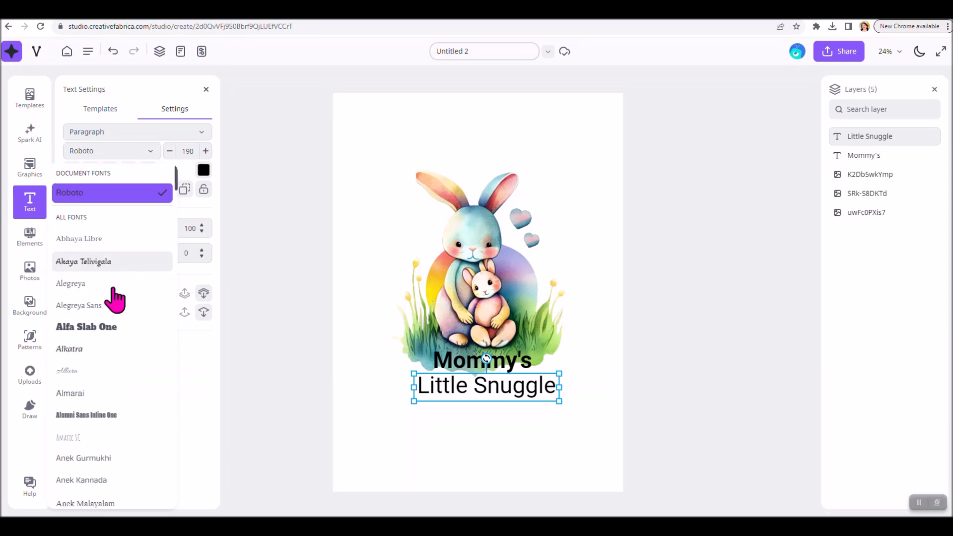
pyautogui.scroll(-6, 115, 298)
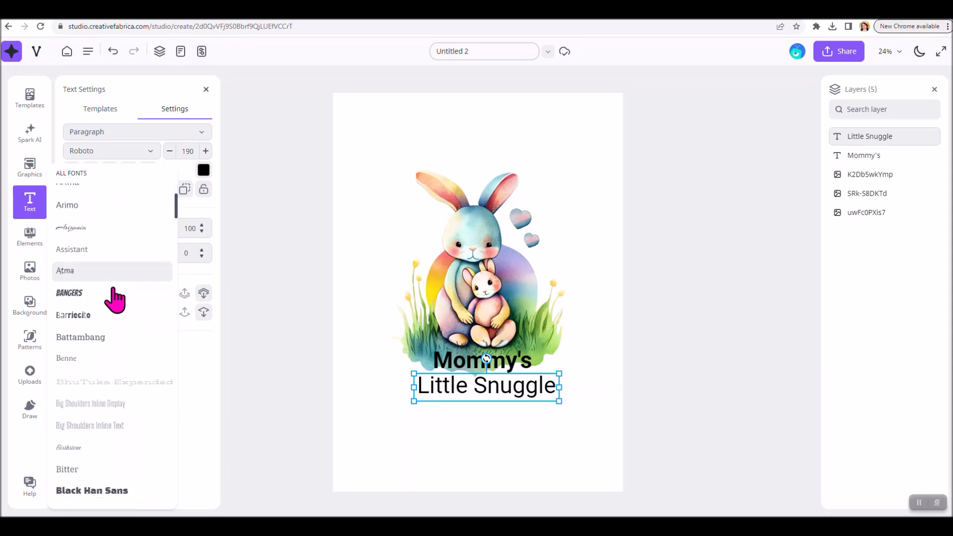
pyautogui.scroll(-4, 115, 298)
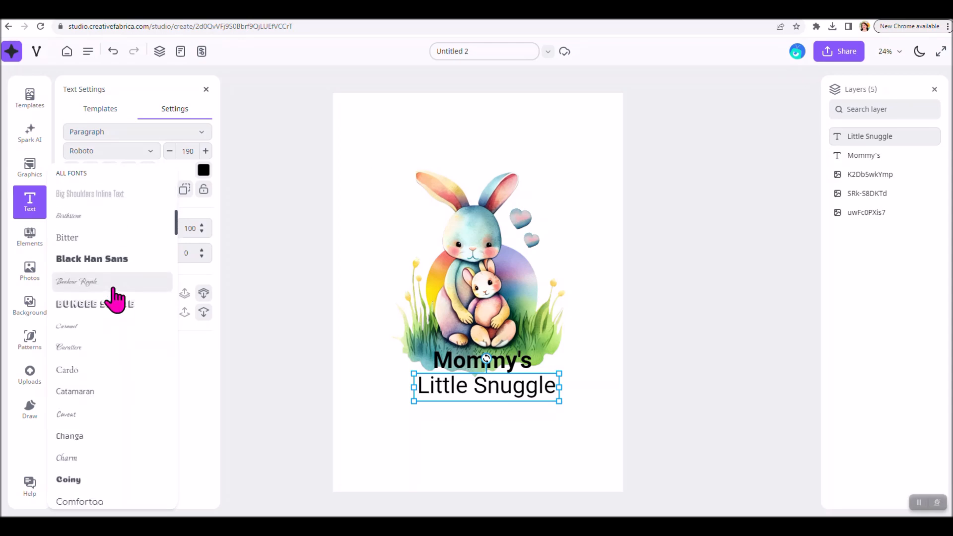
pyautogui.scroll(-4, 116, 298)
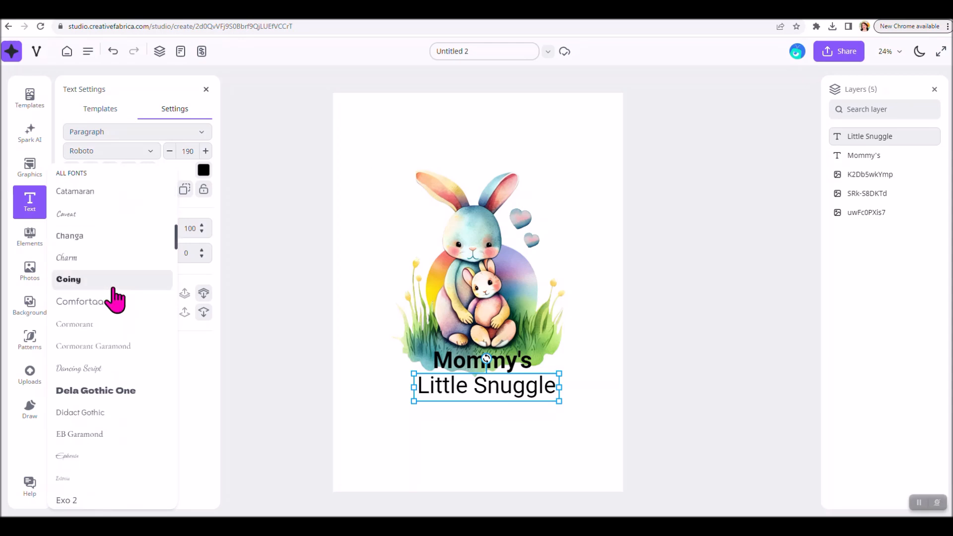
pyautogui.scroll(-1, 115, 298)
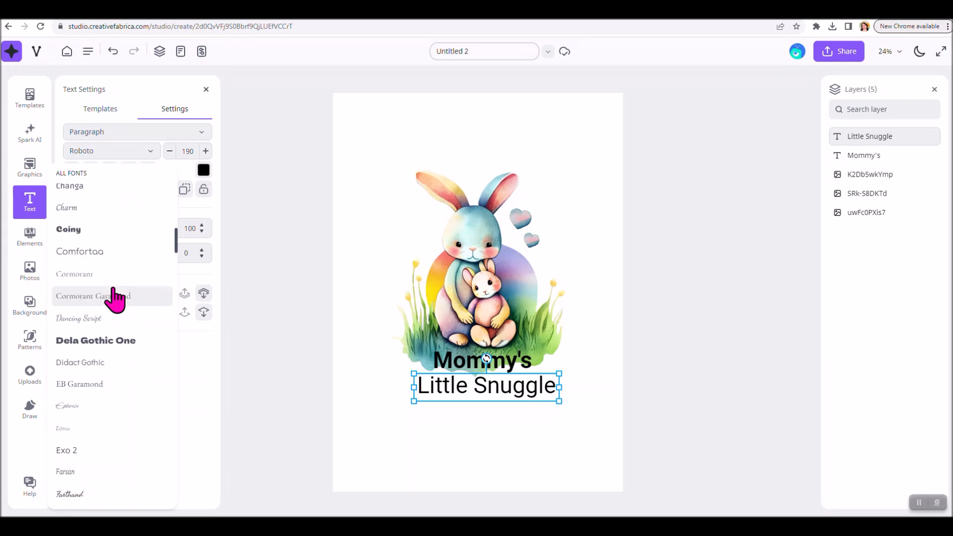
pyautogui.click(94, 321)
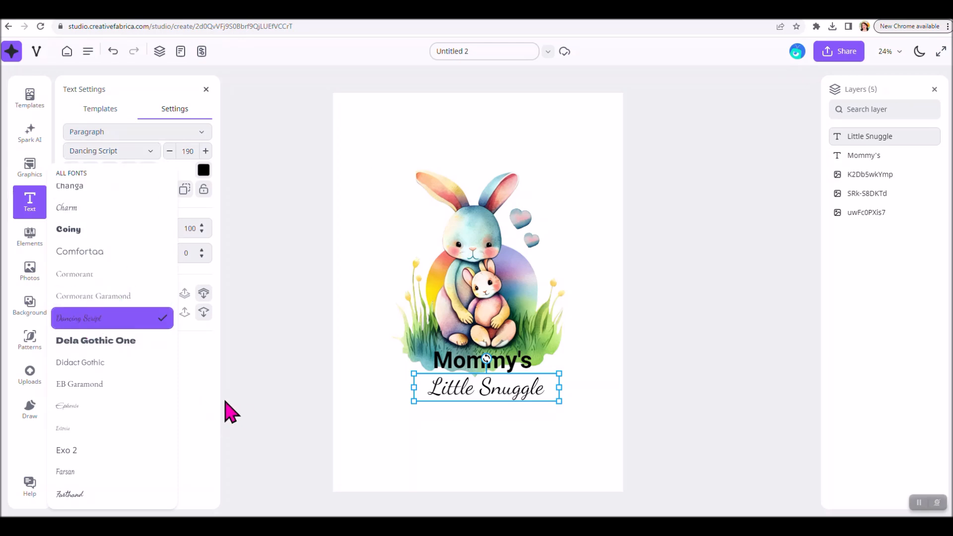
pyautogui.click(208, 391)
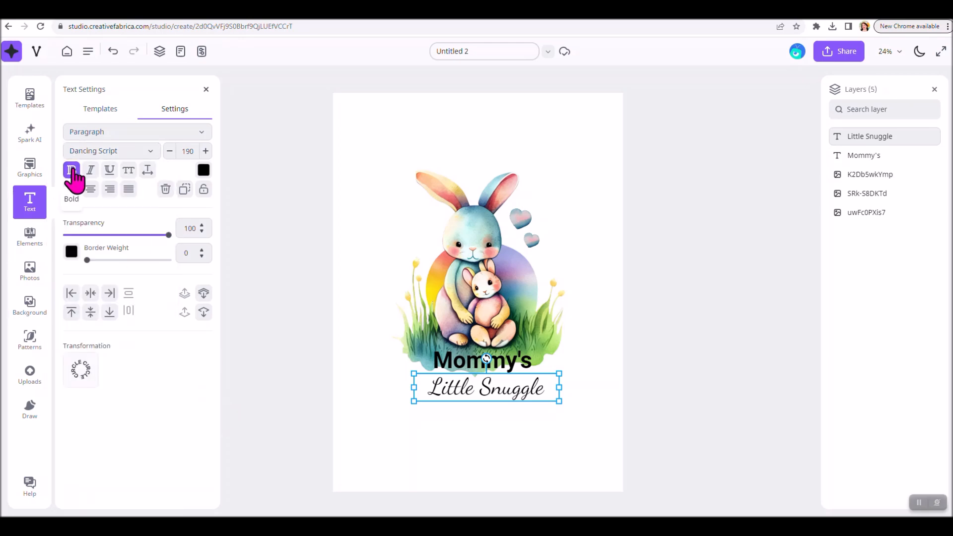
pyautogui.click(72, 169)
pyautogui.click(549, 439)
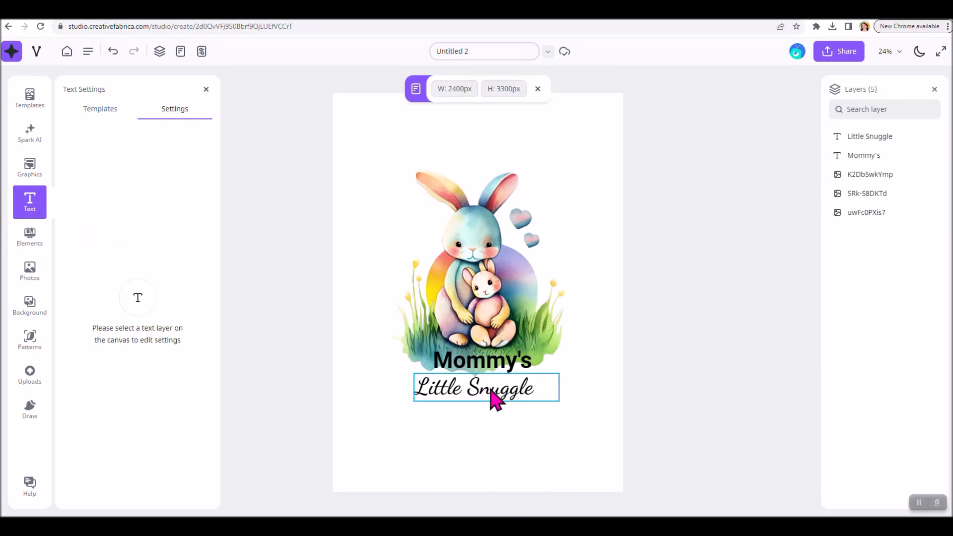
# Tighten the "Little Snuggle" text box, enlarge the text slightly, and centre it beneath "Mommy's"
pyautogui.click(512, 397)
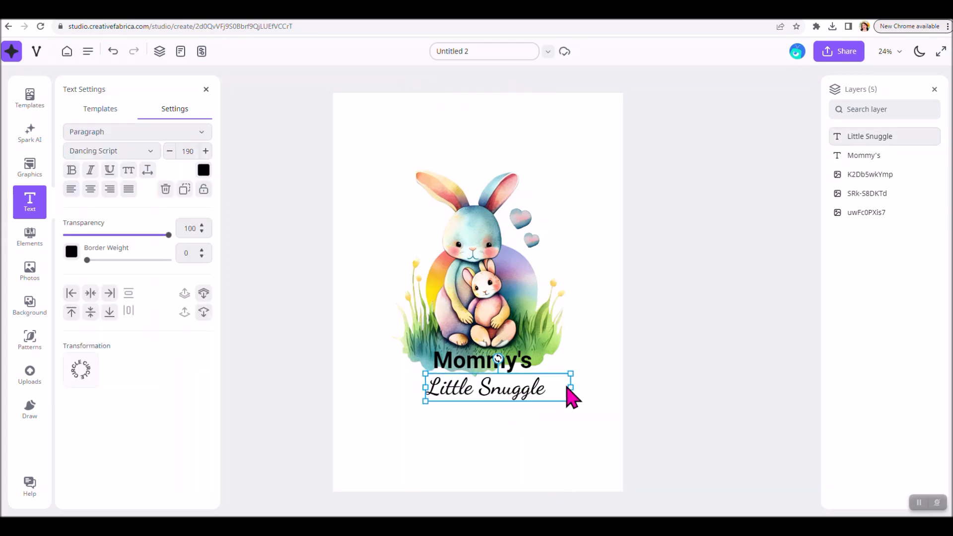
pyautogui.moveTo(570, 387); pyautogui.dragTo(560, 387)
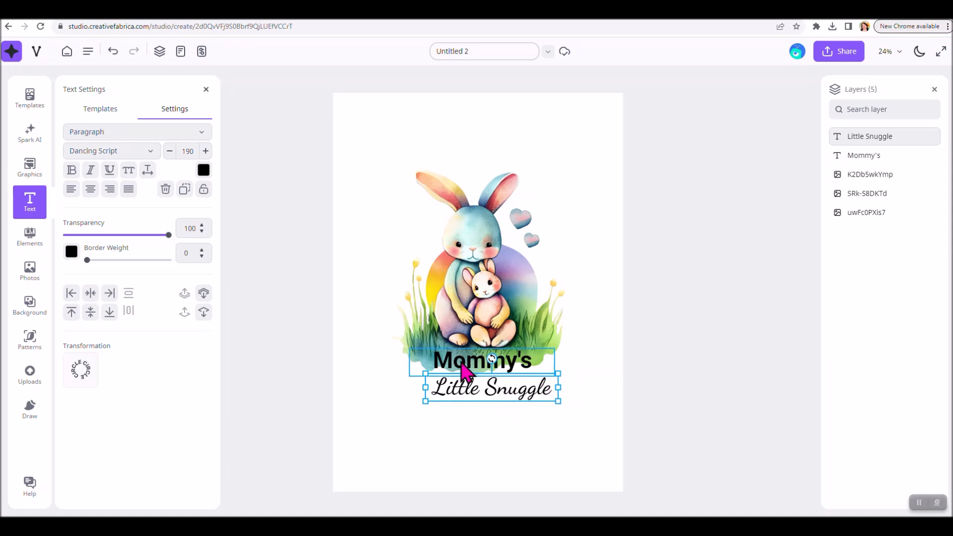
pyautogui.moveTo(425, 373); pyautogui.dragTo(396, 364)
pyautogui.moveTo(509, 387); pyautogui.dragTo(514, 388)
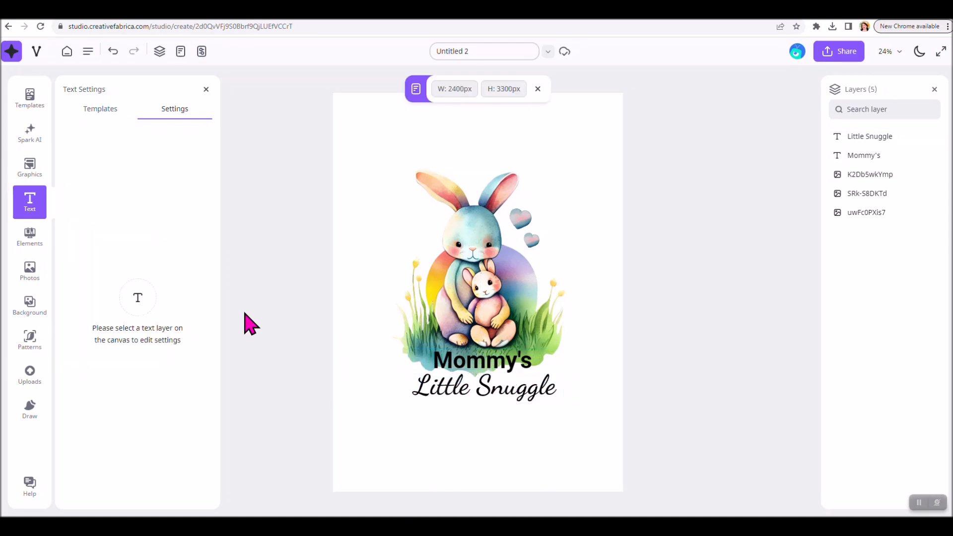
# Add a separate "Bunny" text and place it directly below "Little Snuggle"
pyautogui.click(30, 204)
pyautogui.click(131, 136)
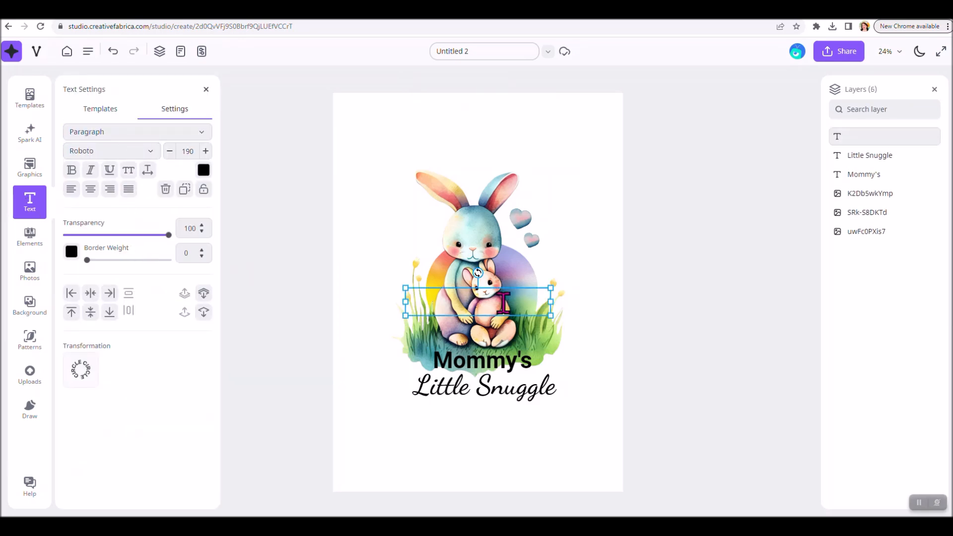
pyautogui.write('Buuny')
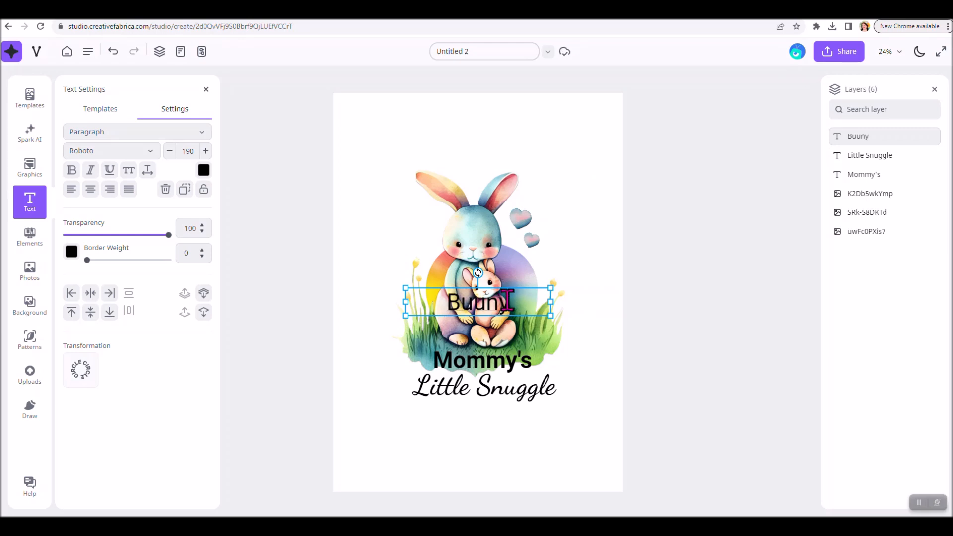
pyautogui.press('BackSpace')
pyautogui.press('BackSpace')
pyautogui.press('BackSpace')
pyautogui.write('nny')
pyautogui.click(551, 445)
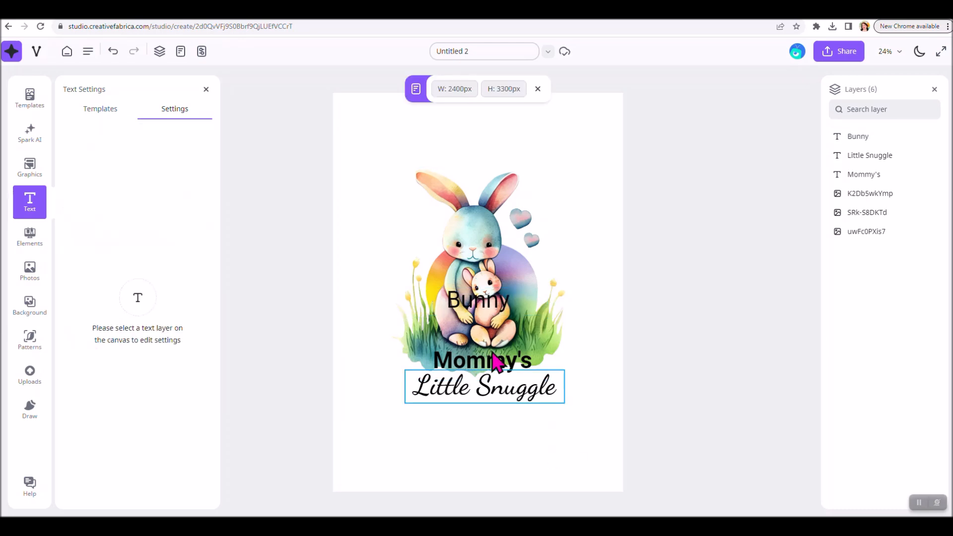
pyautogui.moveTo(482, 302); pyautogui.dragTo(487, 426)
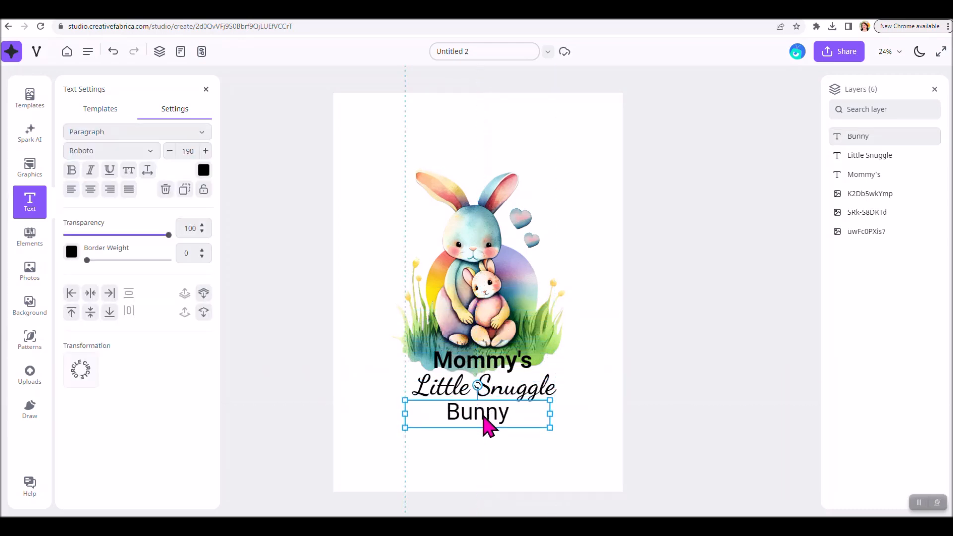
# Make the "Bunny" text bold and narrow its text box by pulling in the left edge
pyautogui.click(72, 171)
pyautogui.click(516, 455)
pyautogui.click(447, 426)
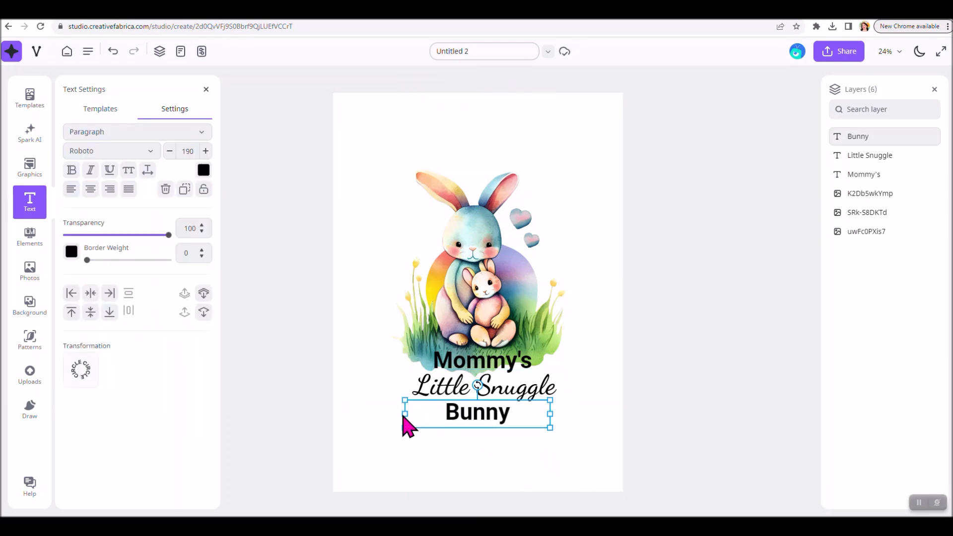
pyautogui.moveTo(405, 414); pyautogui.dragTo(449, 415)
pyautogui.click(530, 454)
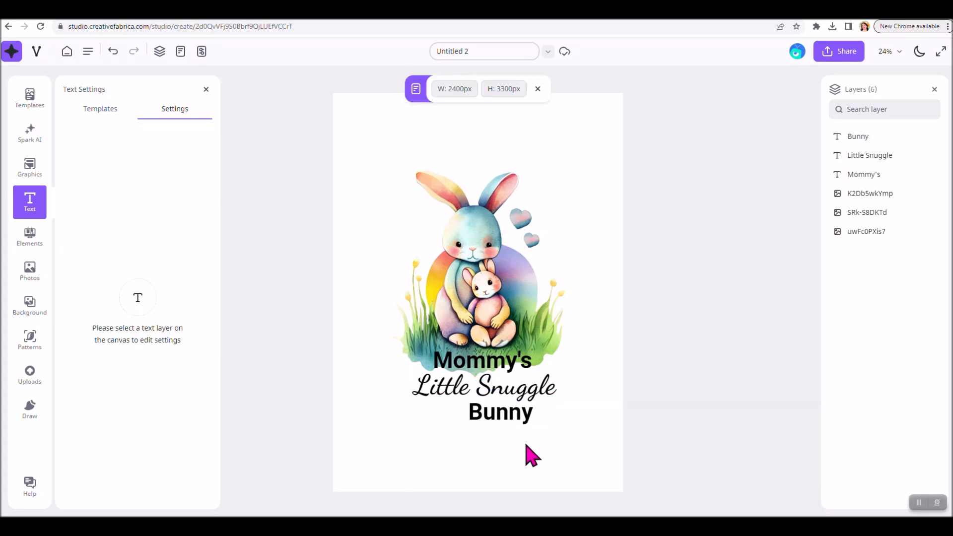
# Enlarge the "Bunny" text to about size 212, centre it beneath "Little Snuggle", and deselect it
pyautogui.moveTo(521, 426); pyautogui.dragTo(487, 416)
pyautogui.moveTo(428, 399); pyautogui.dragTo(421, 397)
pyautogui.moveTo(481, 423); pyautogui.dragTo(493, 423)
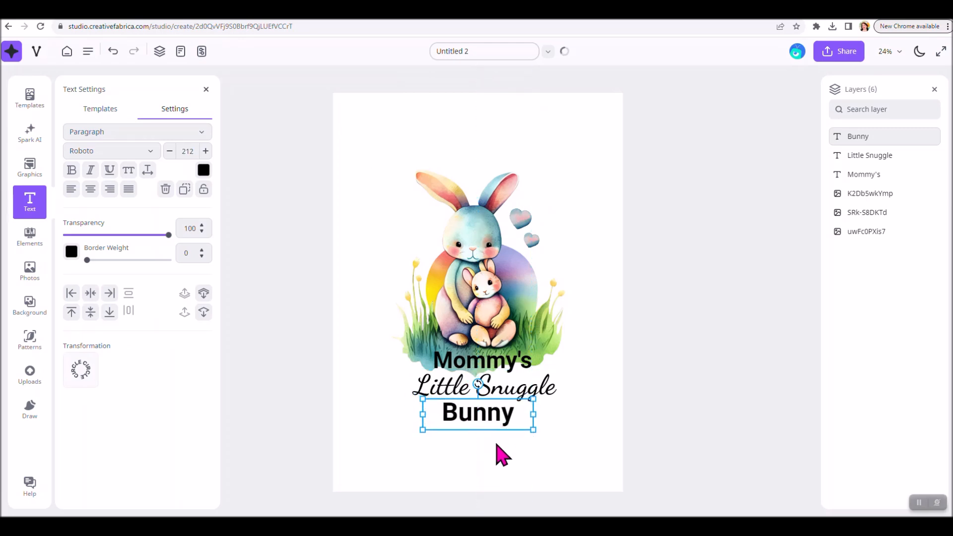
pyautogui.click(502, 453)
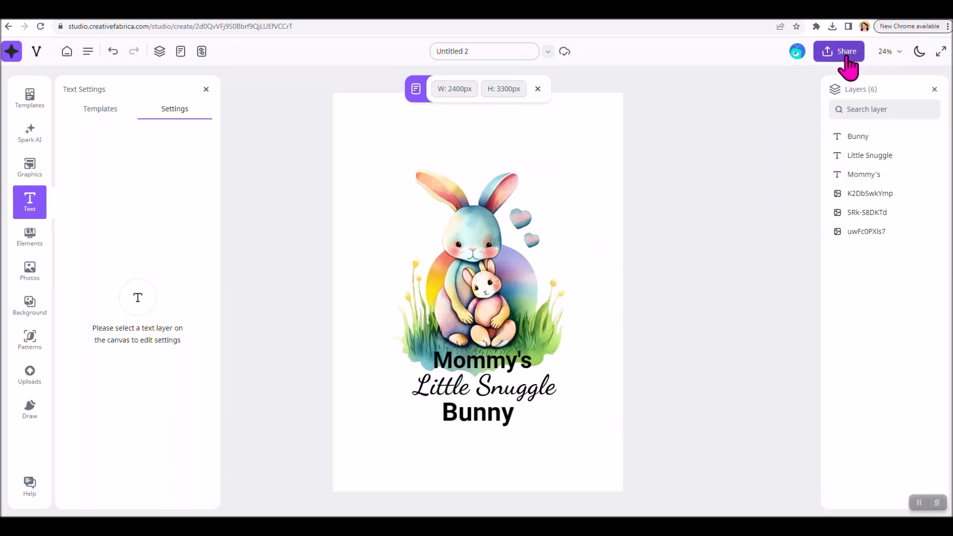
# Rename the design as "Mommy Baby Bunny"
pyautogui.click(505, 52)
pyautogui.press('BackSpace')
pyautogui.press('BackSpace')
pyautogui.moveTo(479, 51); pyautogui.dragTo(410, 51)
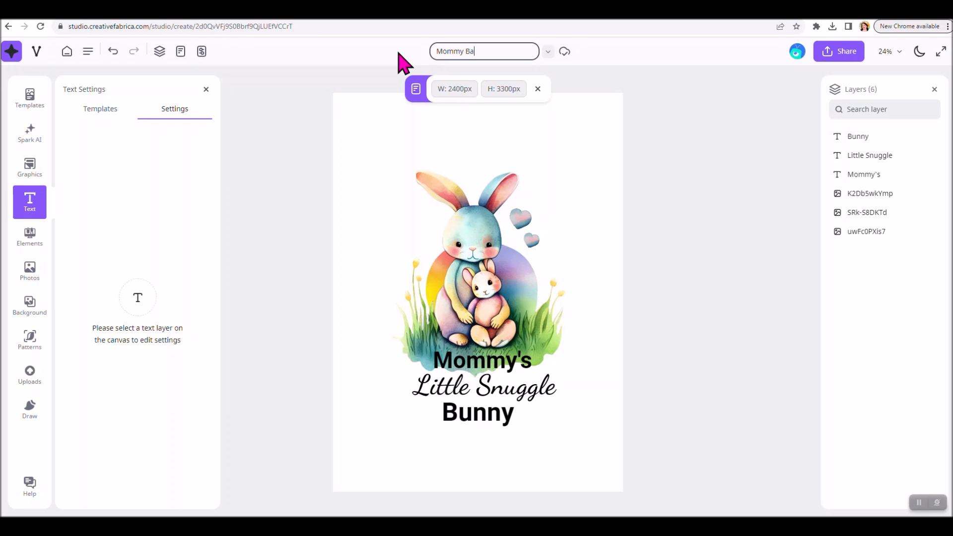
pyautogui.write('Mommy Baby Bunny')
pyautogui.click(634, 210)
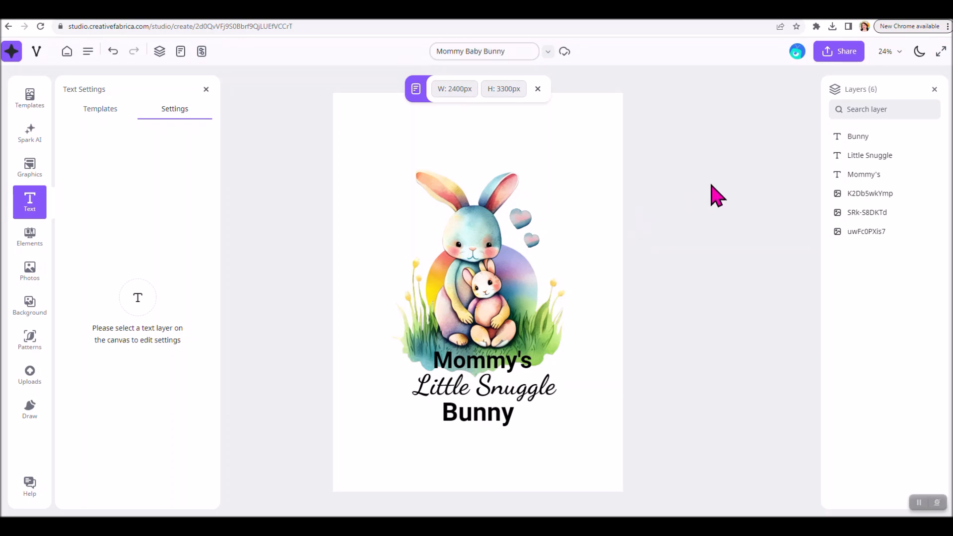
# Download the design as a PNG flipped horizontally, with its background kept, and return to the Studio home page
pyautogui.click(842, 50)
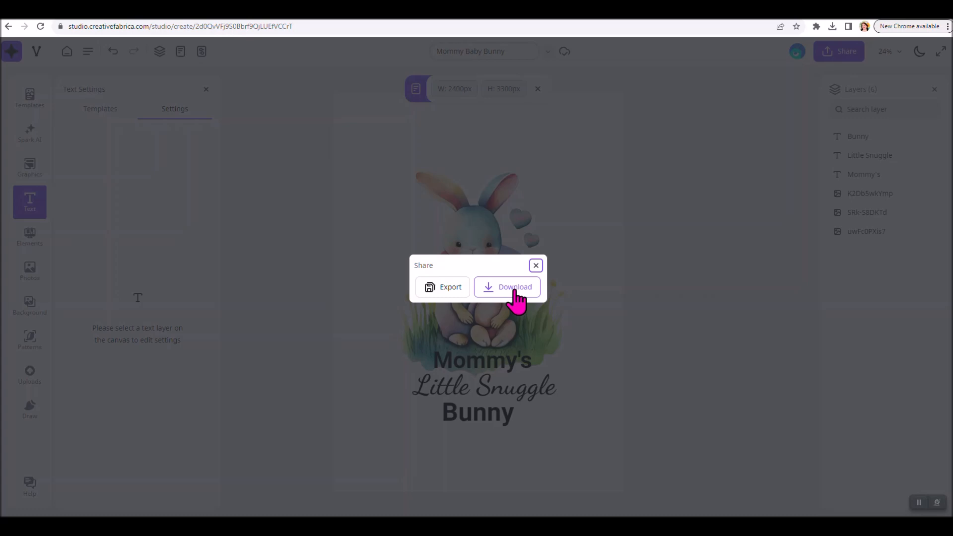
pyautogui.click(516, 293)
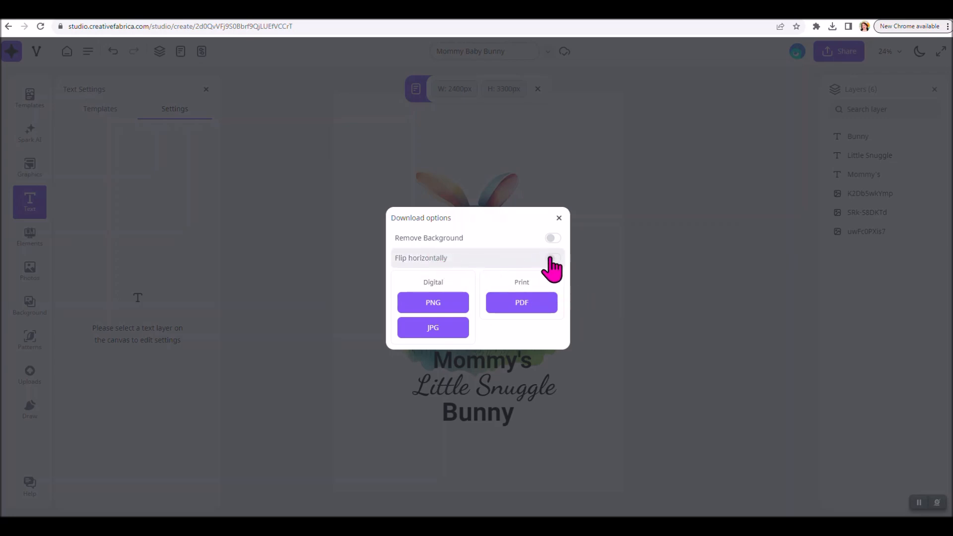
pyautogui.click(552, 259)
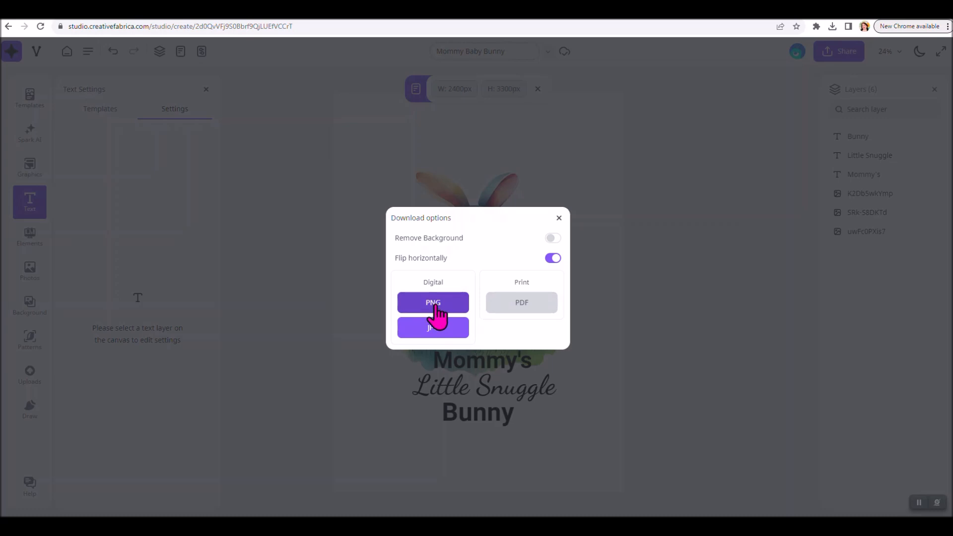
pyautogui.click(435, 308)
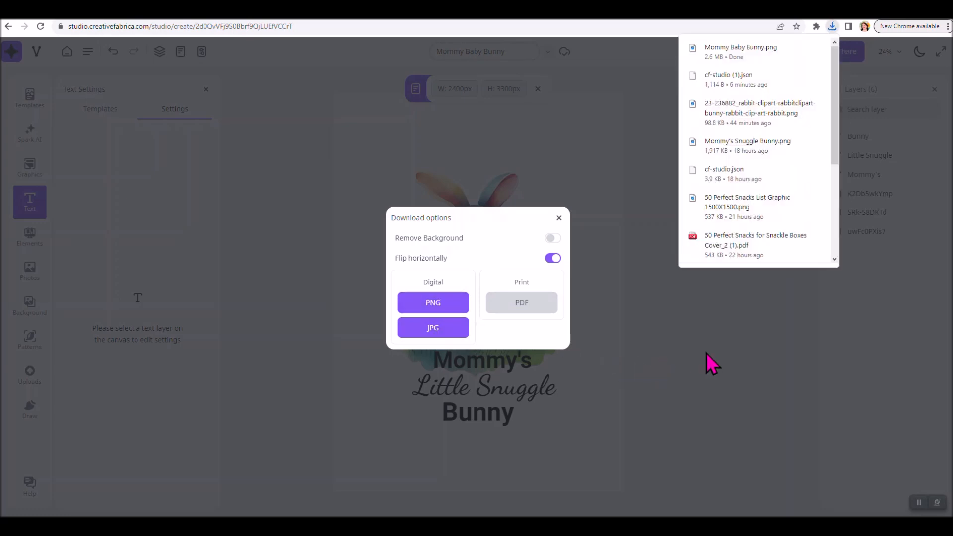
pyautogui.click(11, 52)
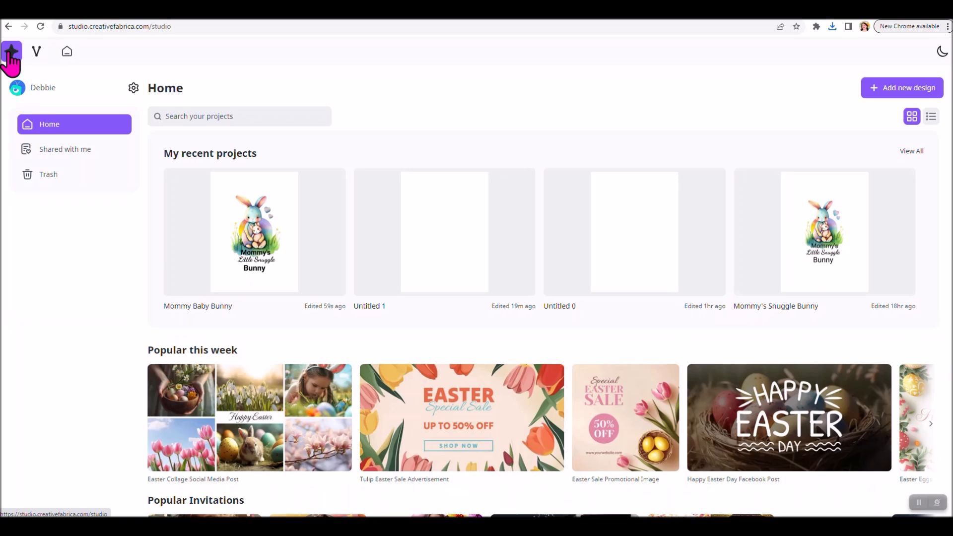
pyautogui.moveTo(12, 61)
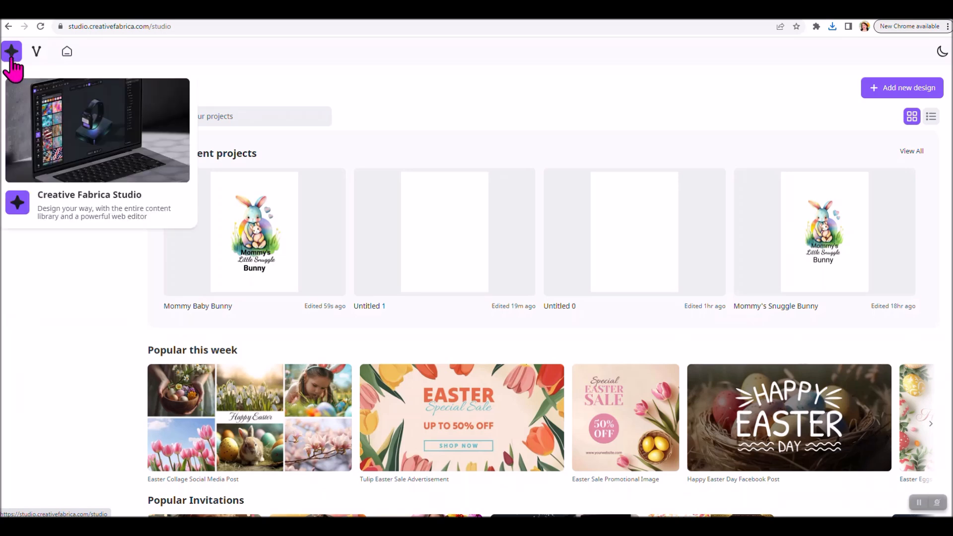